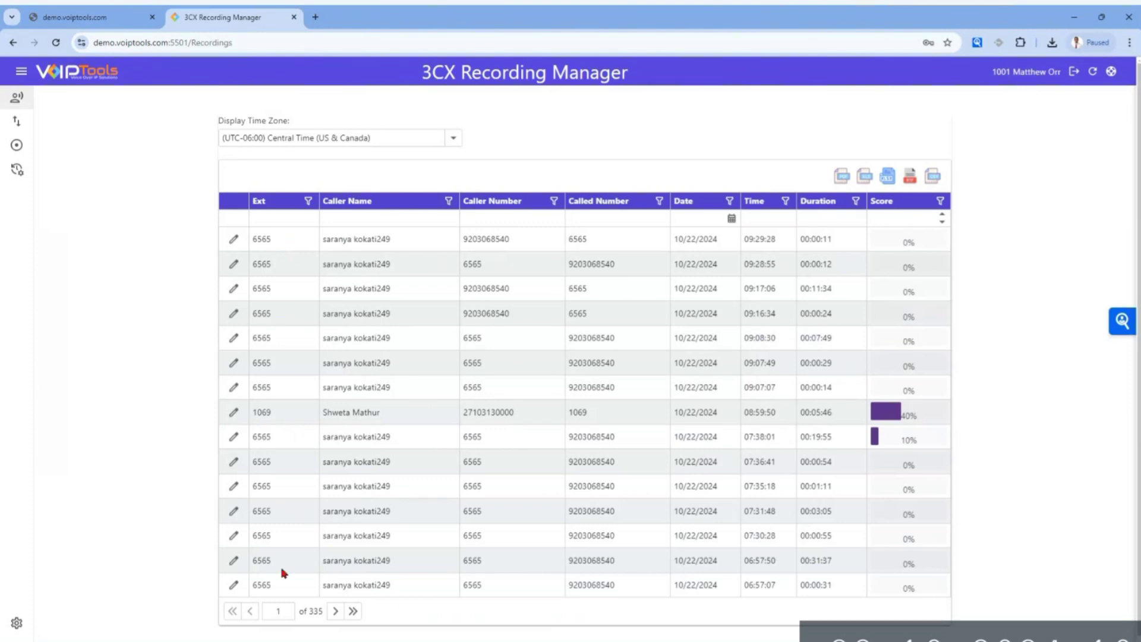
# - Filter the recordings by extension 1010 and open the details of the 10/21/2024 recording made at 09:31:27
pyautogui.click(279, 223)
pyautogui.write('1010')
pyautogui.press('Return')
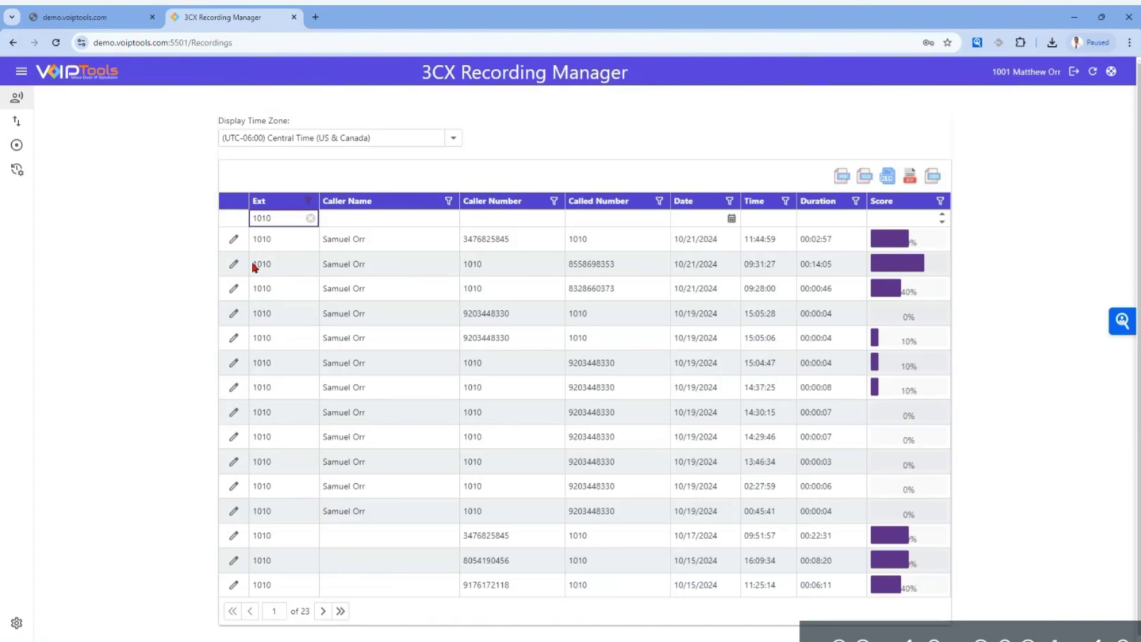
pyautogui.click(234, 265)
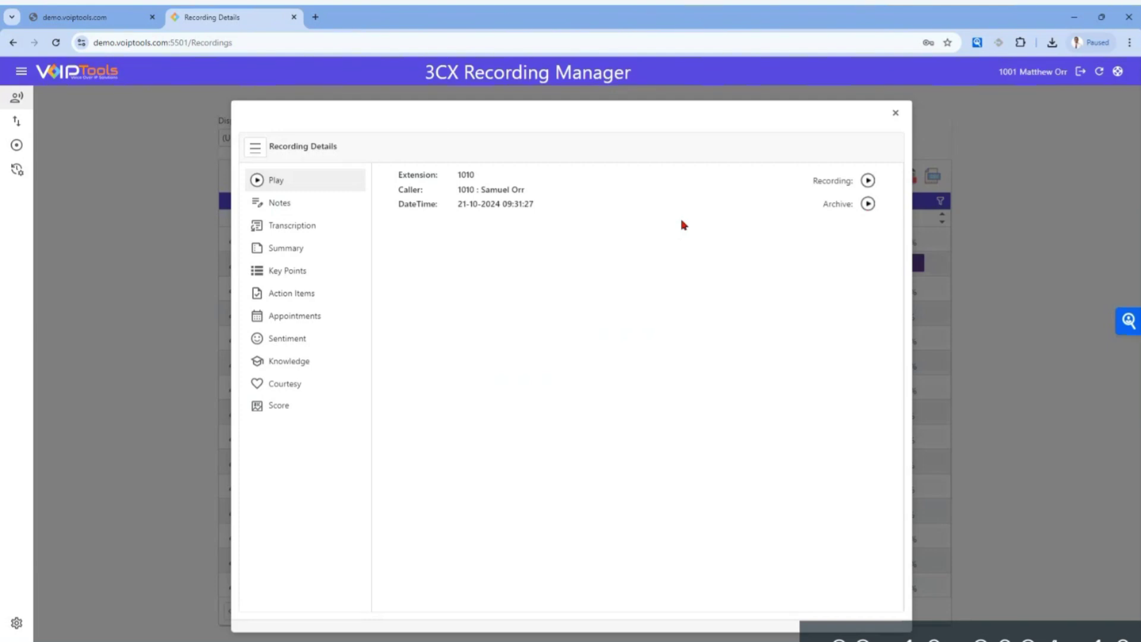
# - Load the call recording's audio, play its first few seconds and pause it
pyautogui.click(868, 181)
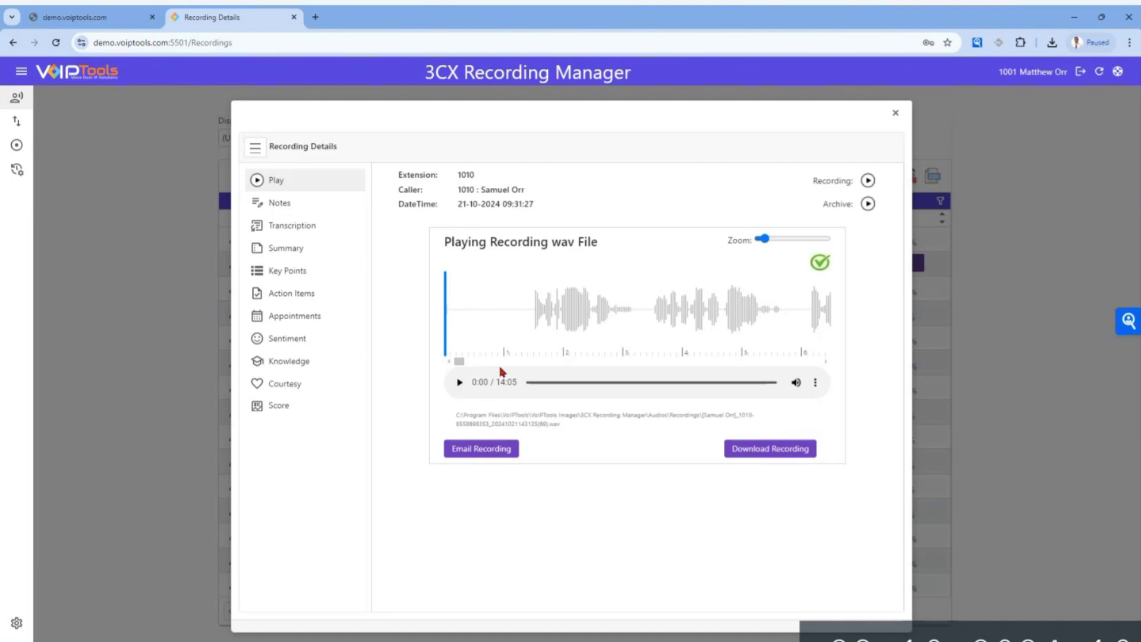
pyautogui.click(461, 384)
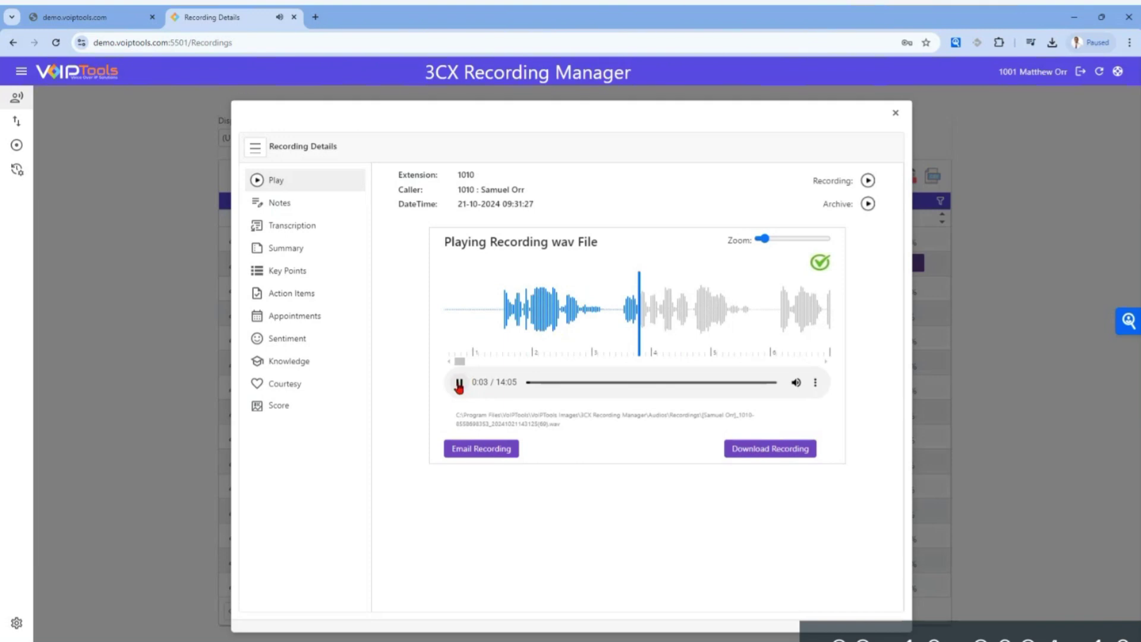
pyautogui.click(459, 383)
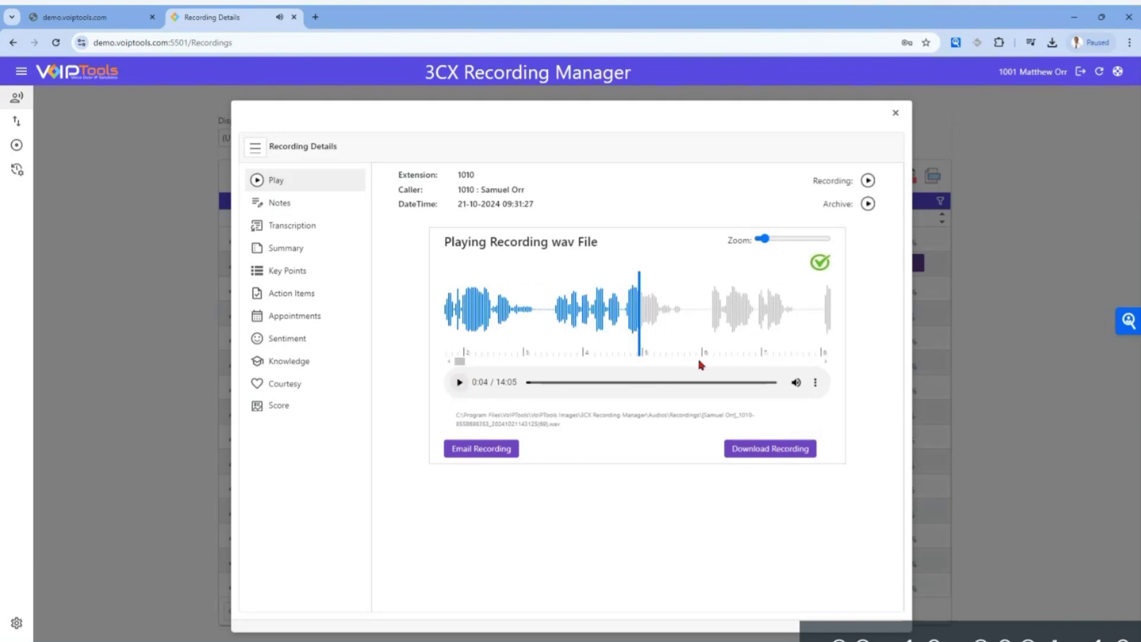
# - Look through the playback speed options for the recording, then close them without choosing another speed
pyautogui.click(814, 383)
pyautogui.click(807, 387)
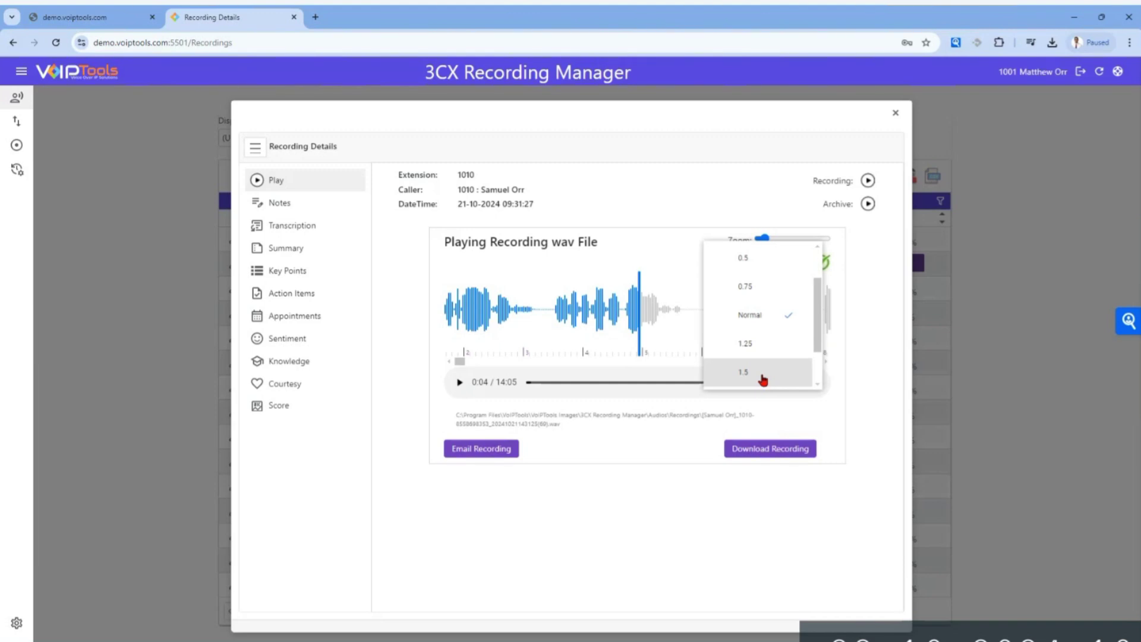
pyautogui.scroll(-1, 763, 380)
pyautogui.click(479, 453)
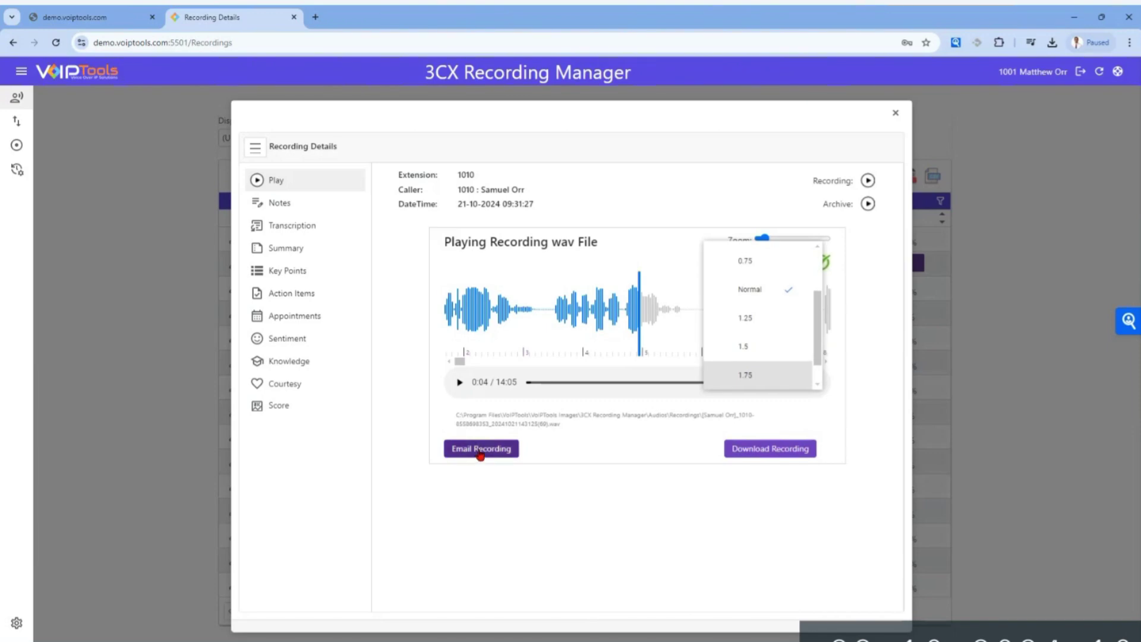
pyautogui.click(793, 455)
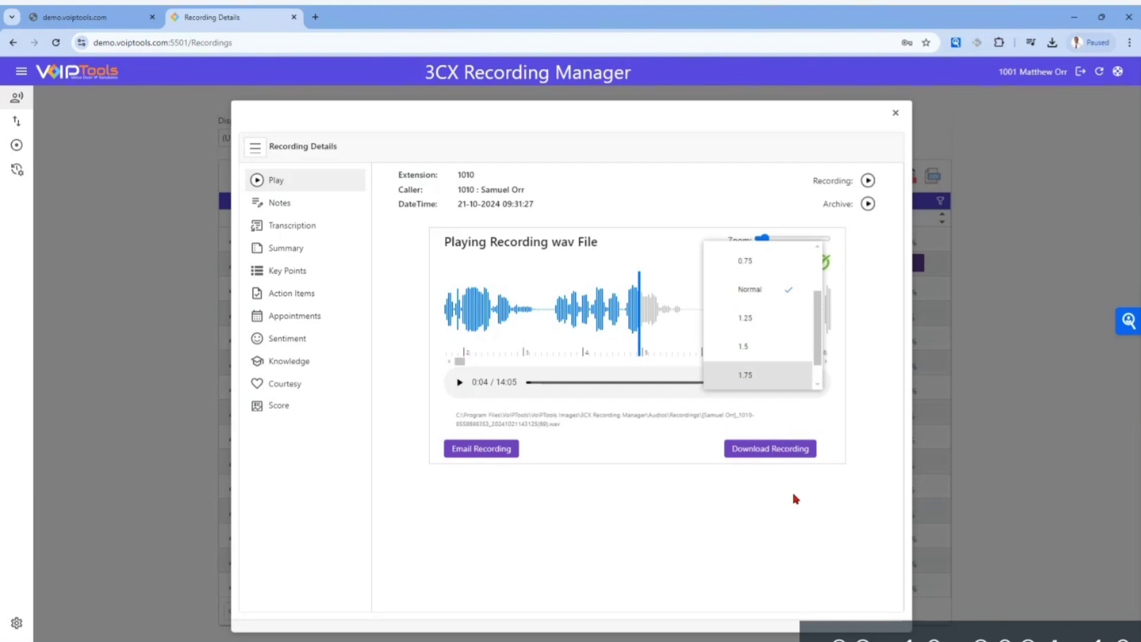
pyautogui.click(484, 454)
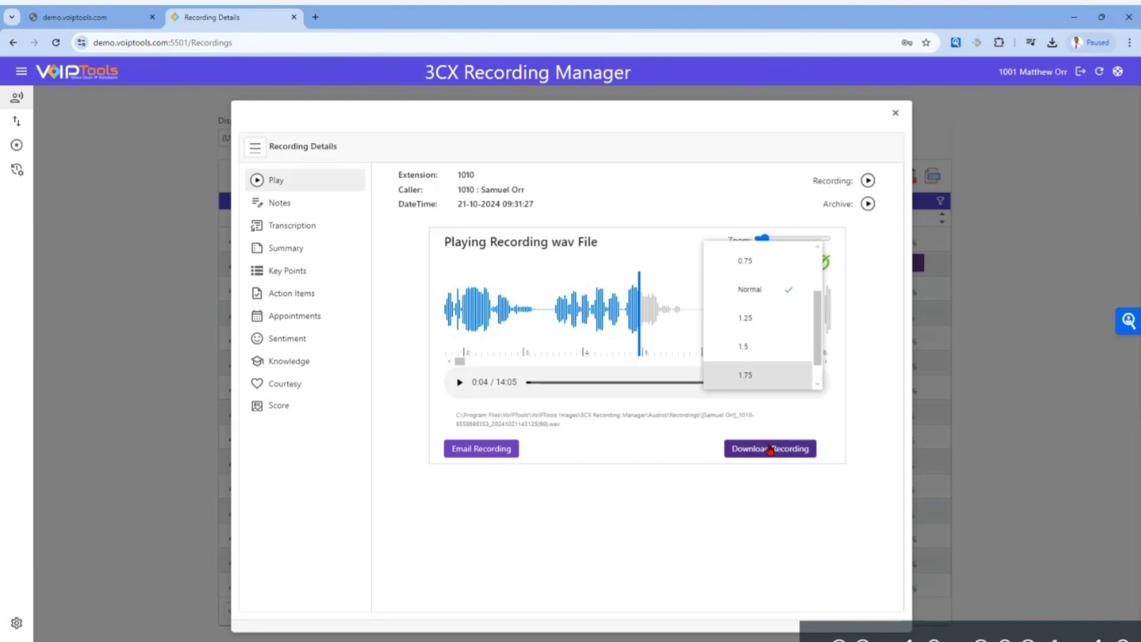
pyautogui.click(717, 505)
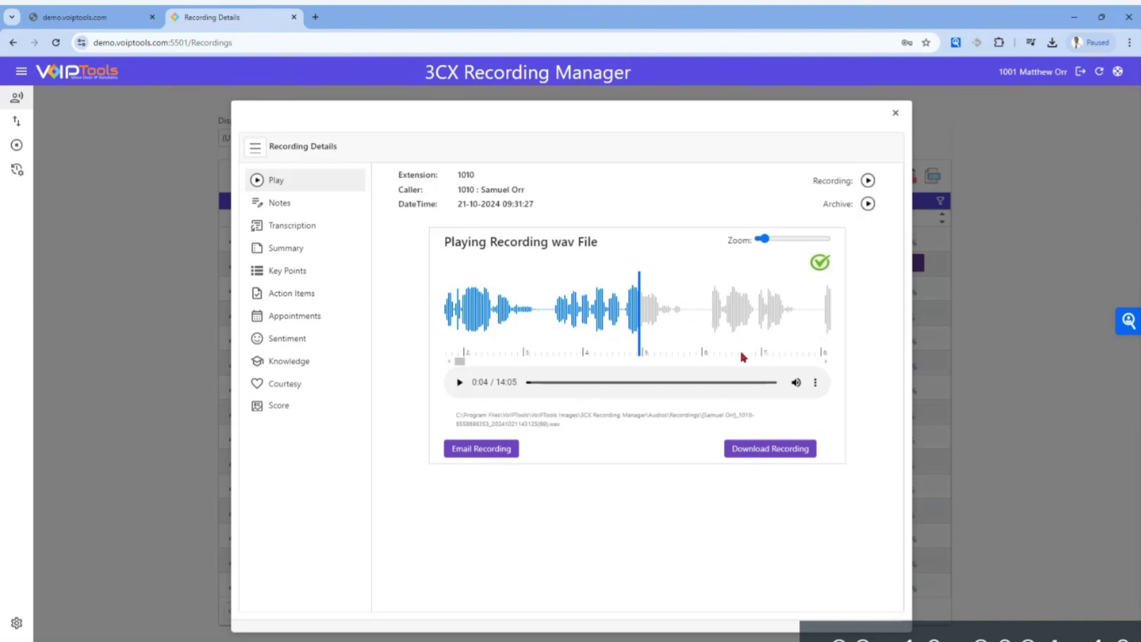
# - Move the recording's playback position to about 4:07
pyautogui.click(532, 384)
pyautogui.moveTo(533, 384); pyautogui.dragTo(602, 386)
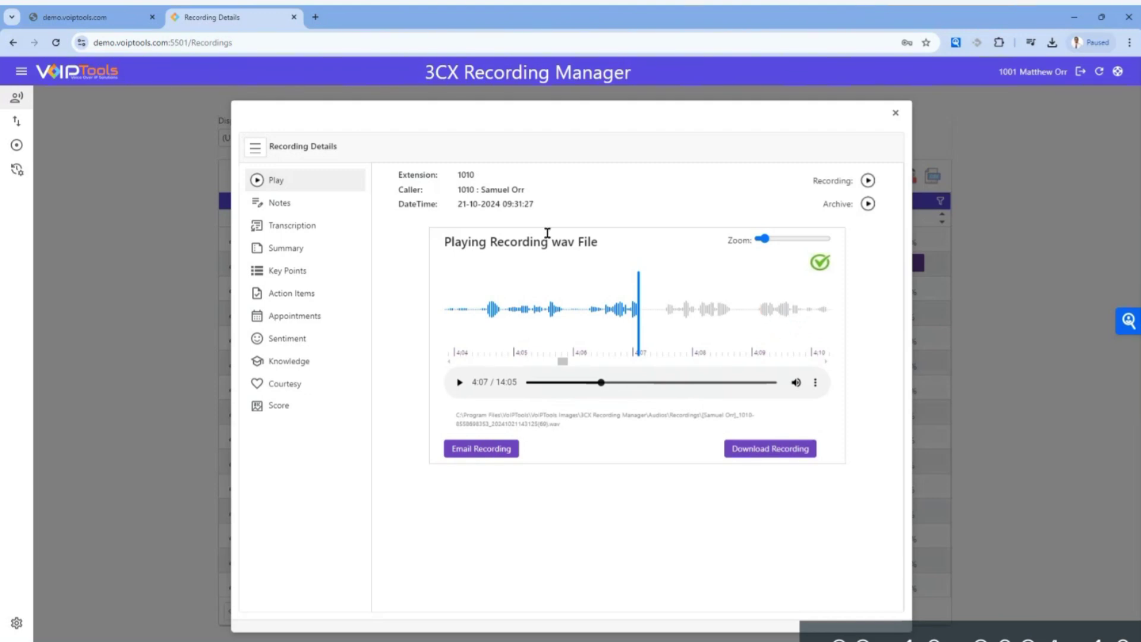
# - Read through the recording's full transcription and return to its beginning
pyautogui.click(300, 223)
pyautogui.scroll(-15, 594, 387)
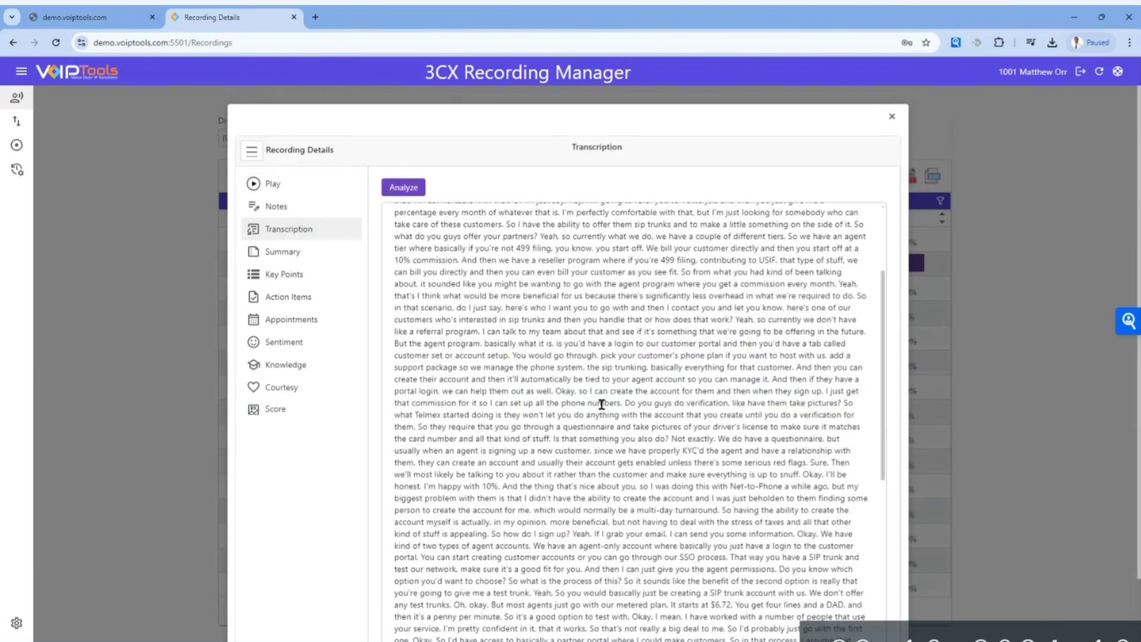
pyautogui.scroll(6, 615, 518)
pyautogui.scroll(-6, 609, 498)
pyautogui.scroll(-2, 611, 482)
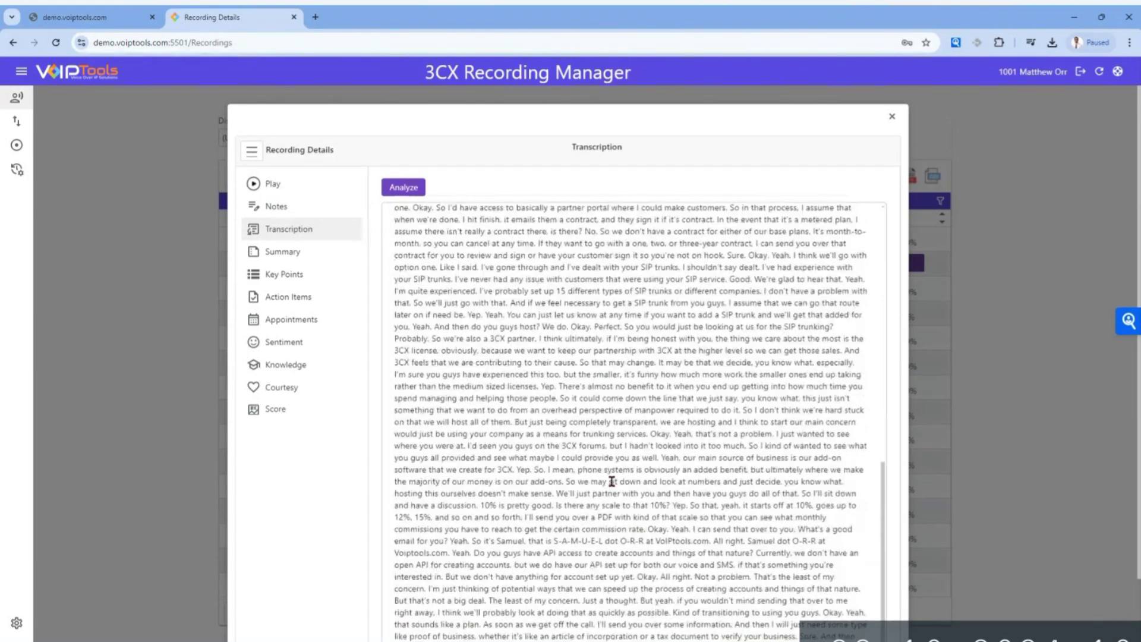
pyautogui.scroll(6, 612, 481)
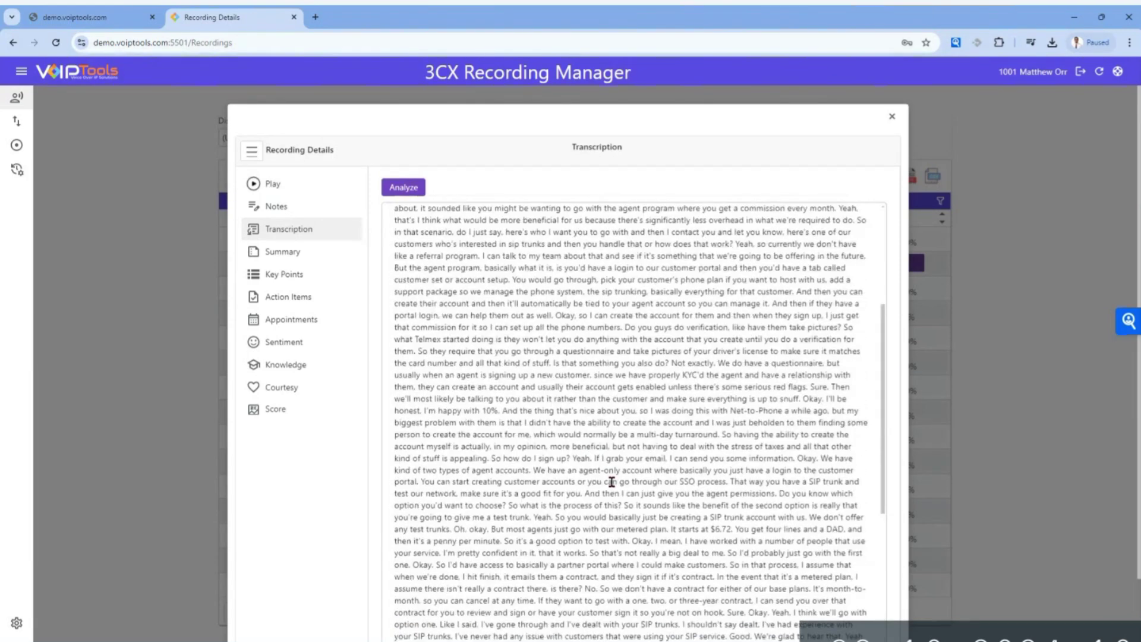
pyautogui.scroll(4, 611, 482)
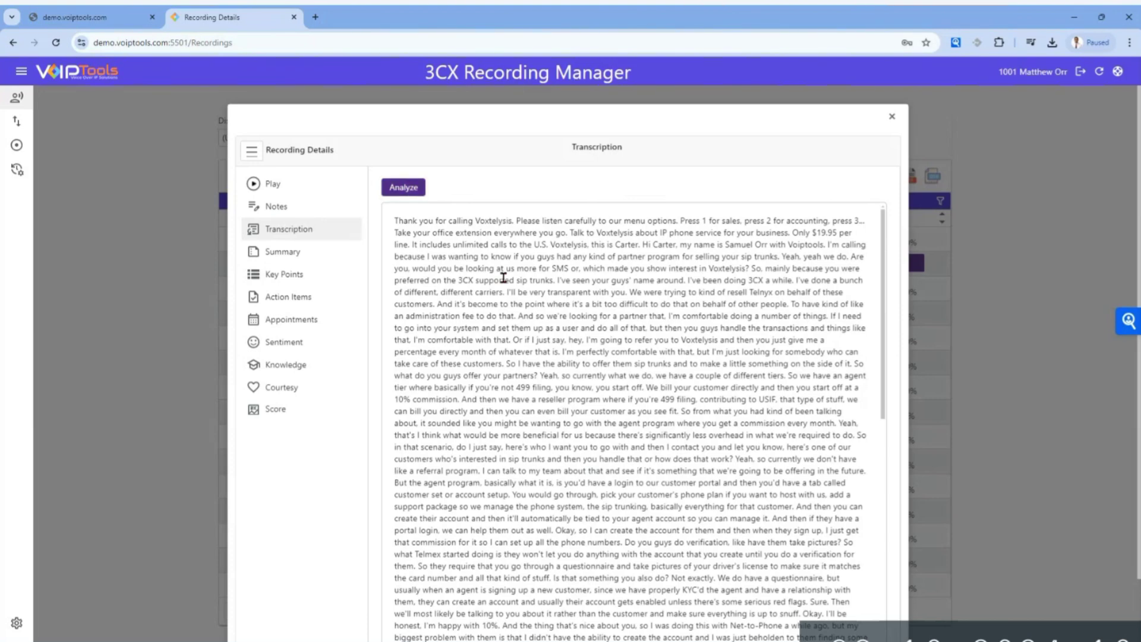
# - Review the call's AI summary, key points, action items and appointments
pyautogui.click(291, 251)
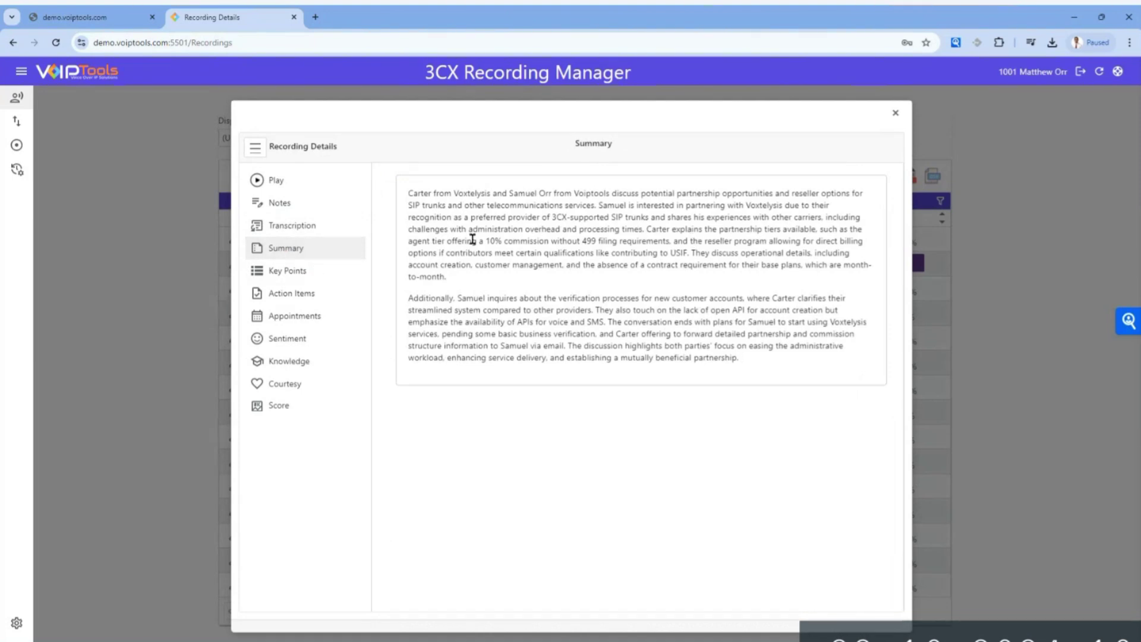
pyautogui.click(290, 273)
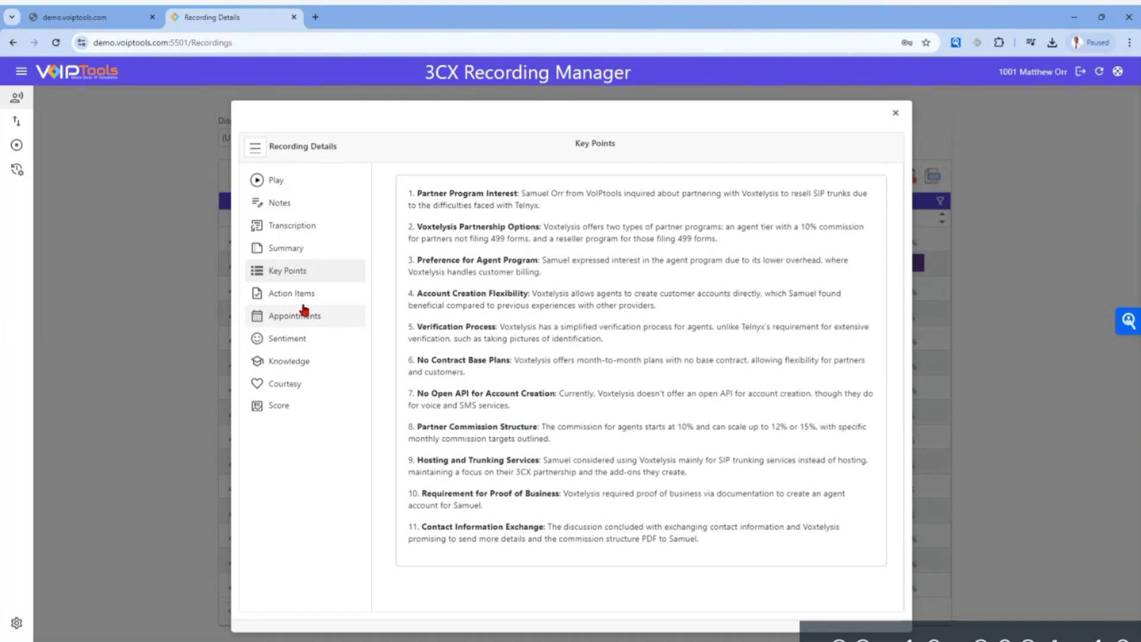
pyautogui.click(274, 293)
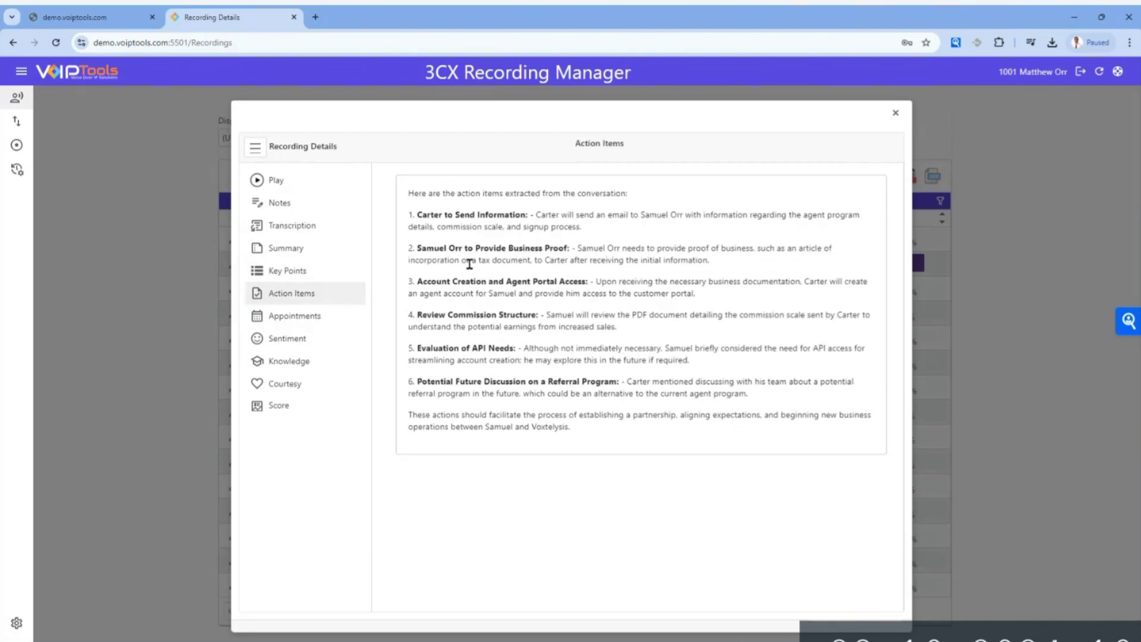
pyautogui.click(287, 318)
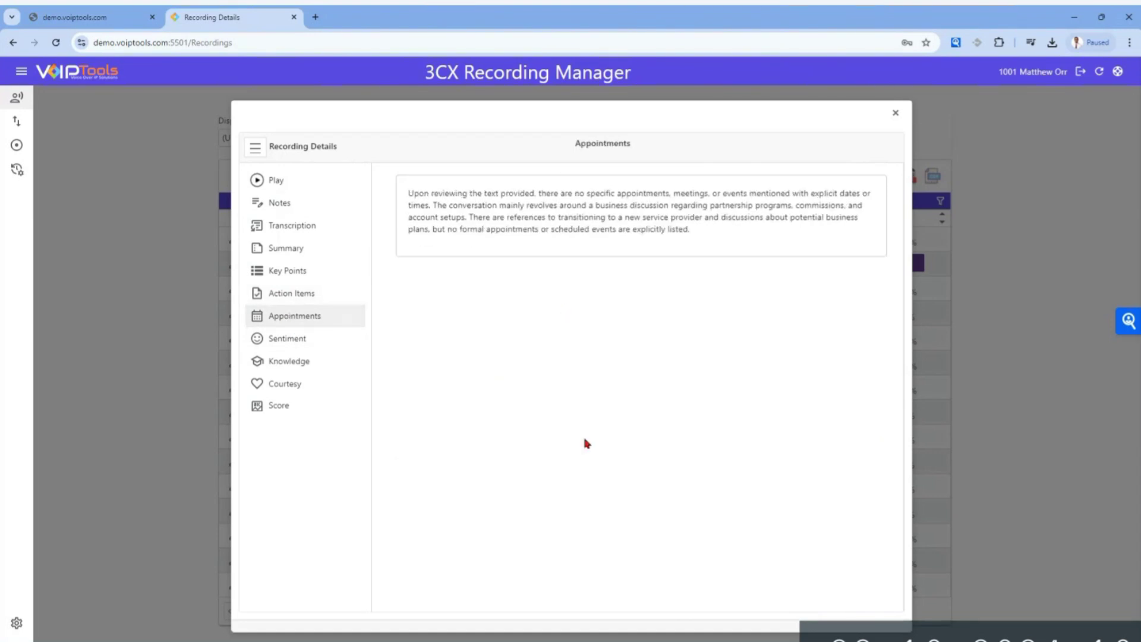
# - Review the call's sentiment analysis and the agent's knowledge and courtesy evaluations
pyautogui.click(302, 338)
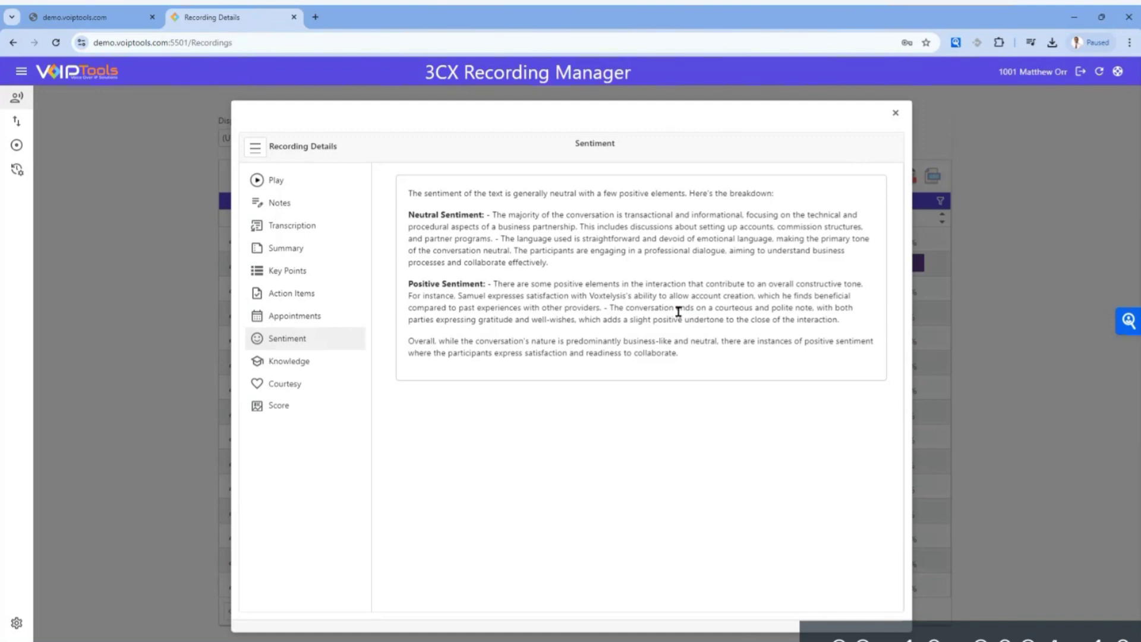
pyautogui.click(299, 364)
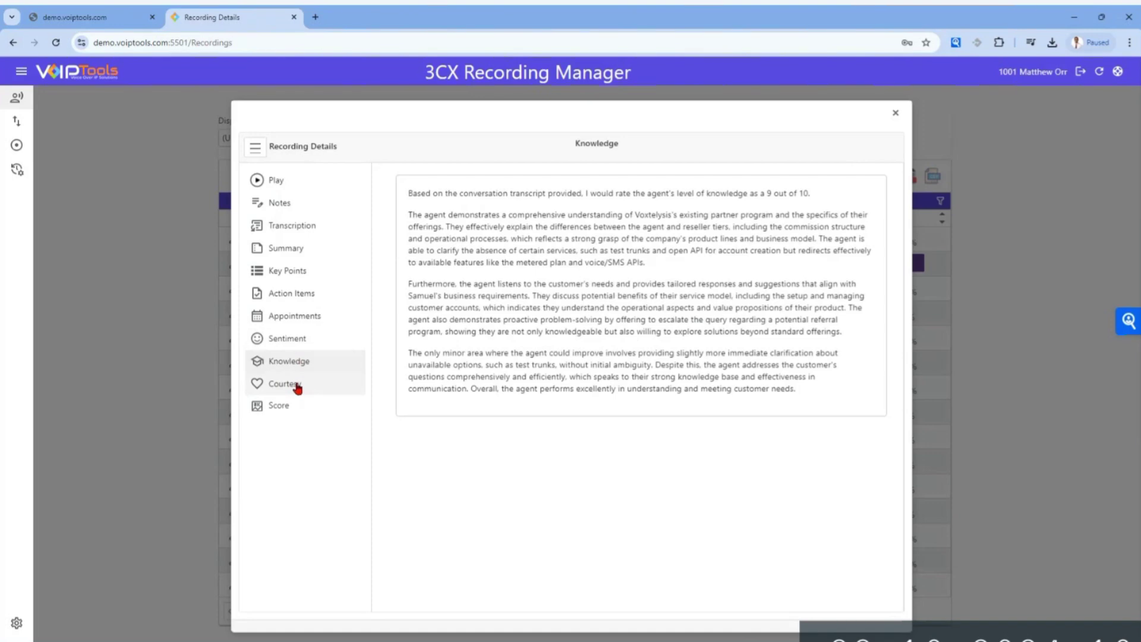
pyautogui.click(297, 388)
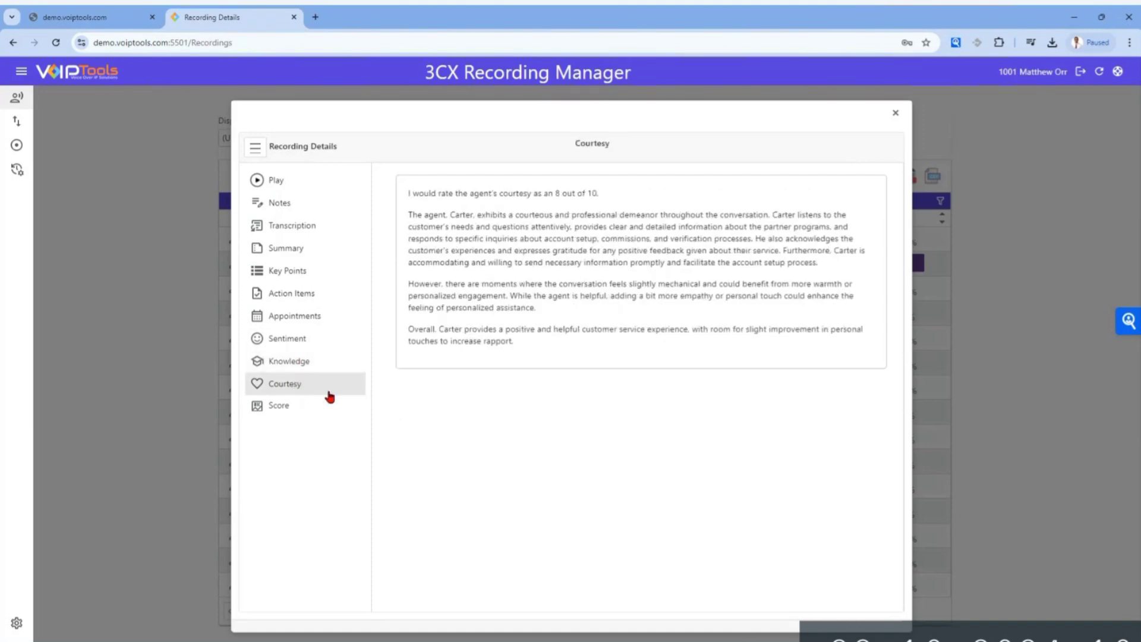
# - Examine the call's score details, covering each question's scoring reason and score
pyautogui.click(258, 409)
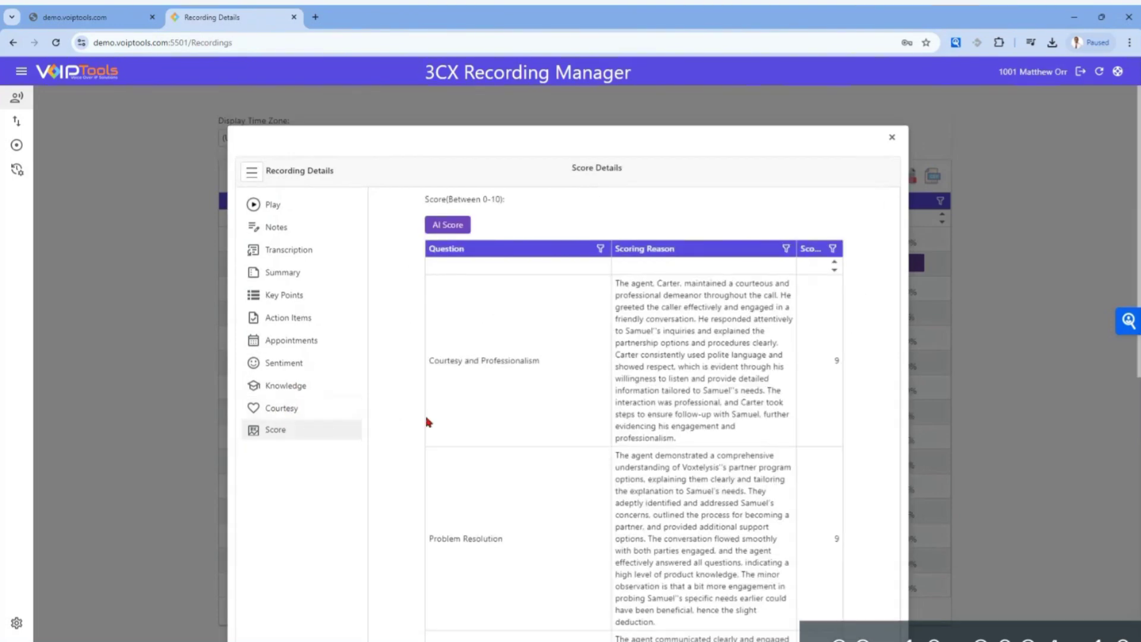
pyautogui.scroll(-1, 534, 368)
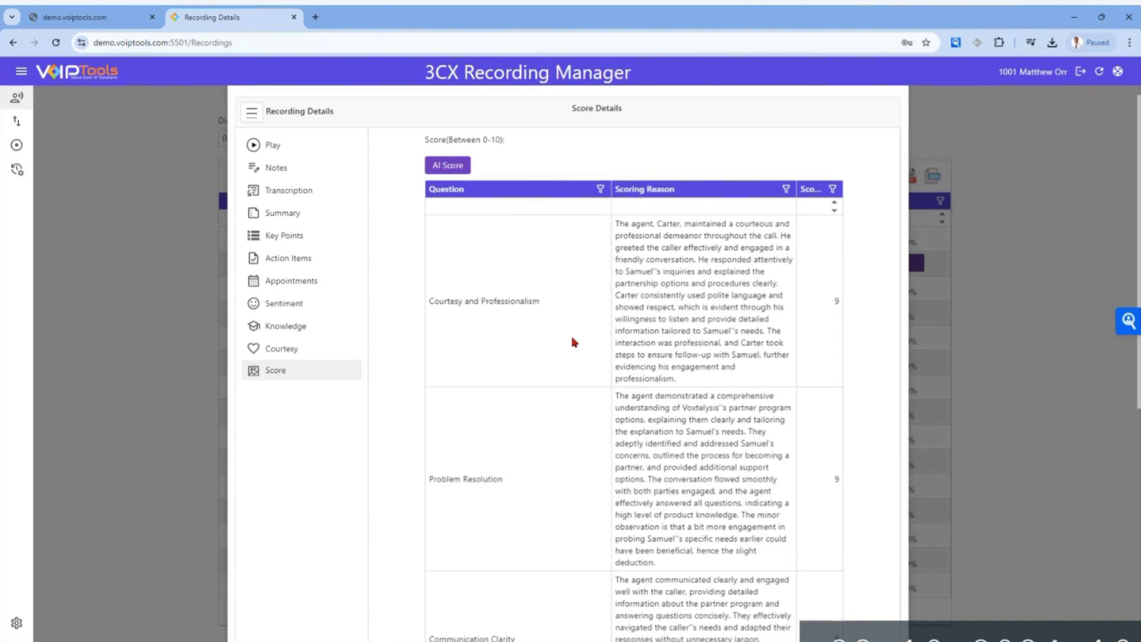
pyautogui.scroll(-7, 574, 342)
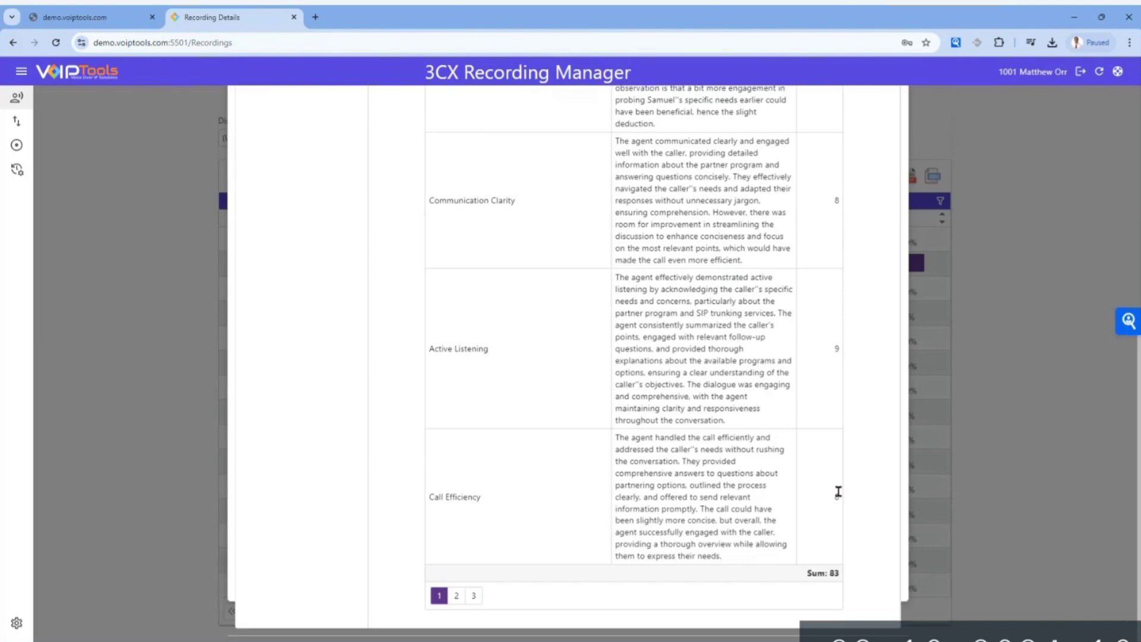
pyautogui.scroll(5, 619, 445)
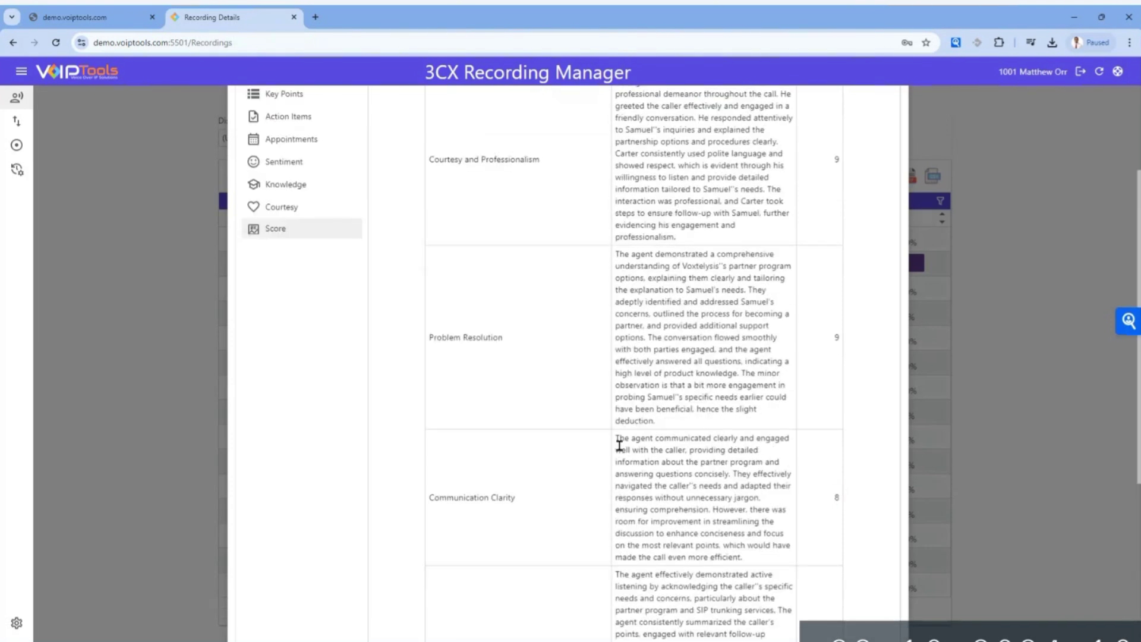
pyautogui.scroll(3, 619, 445)
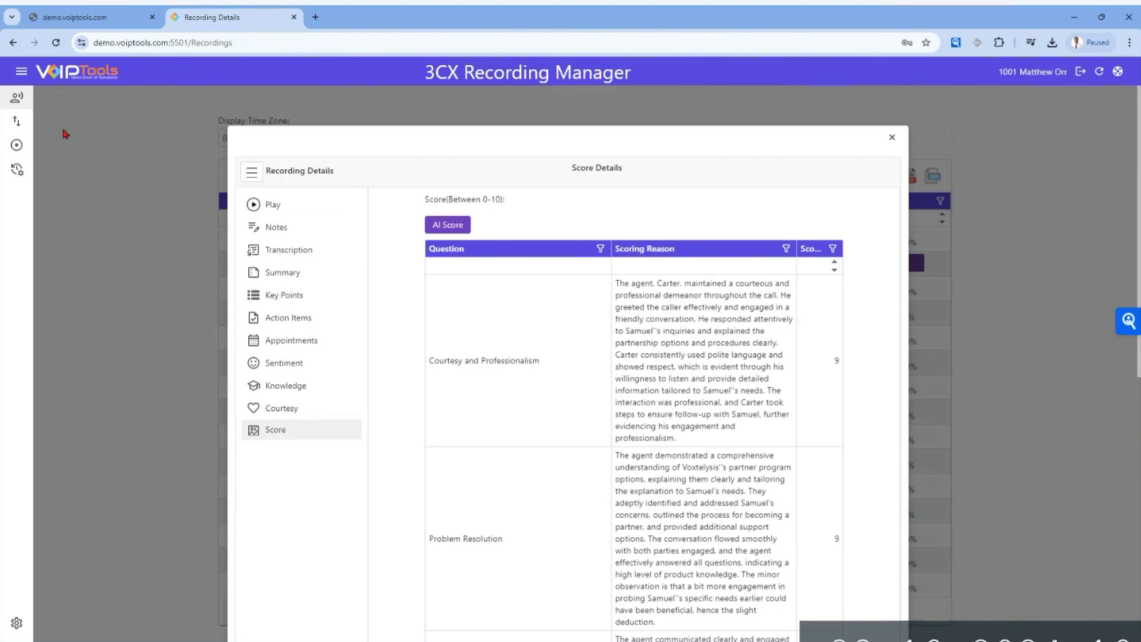
# - Open the application settings and examine the Retention section's Delete Policy and Archive Policy, highlighting the archive path
pyautogui.click(18, 622)
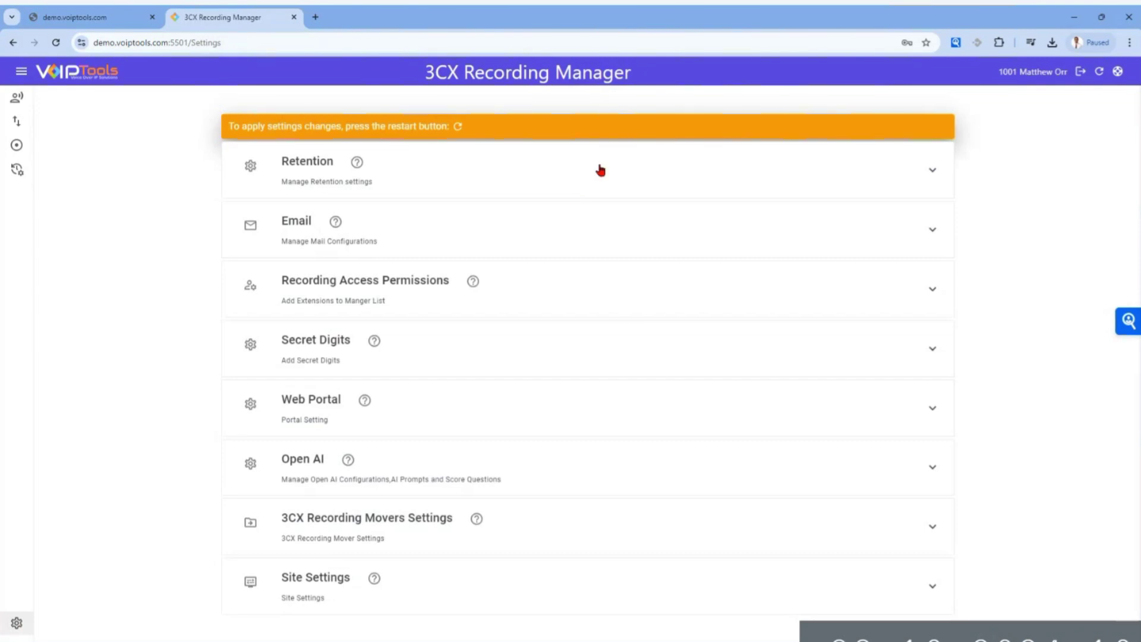
pyautogui.click(539, 170)
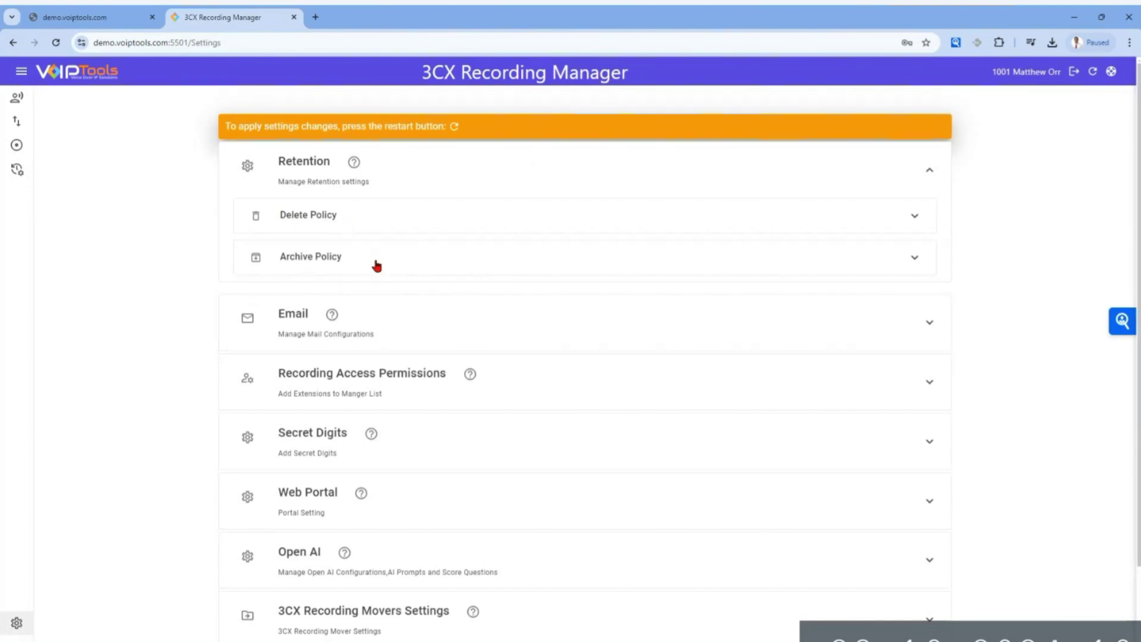
pyautogui.click(393, 220)
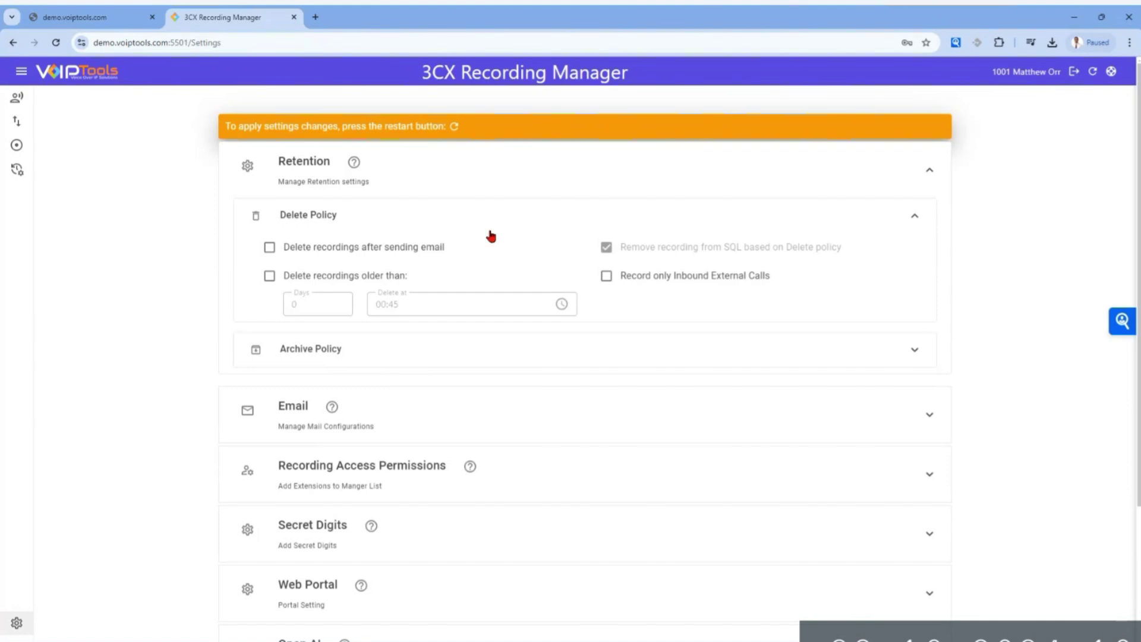
pyautogui.click(374, 355)
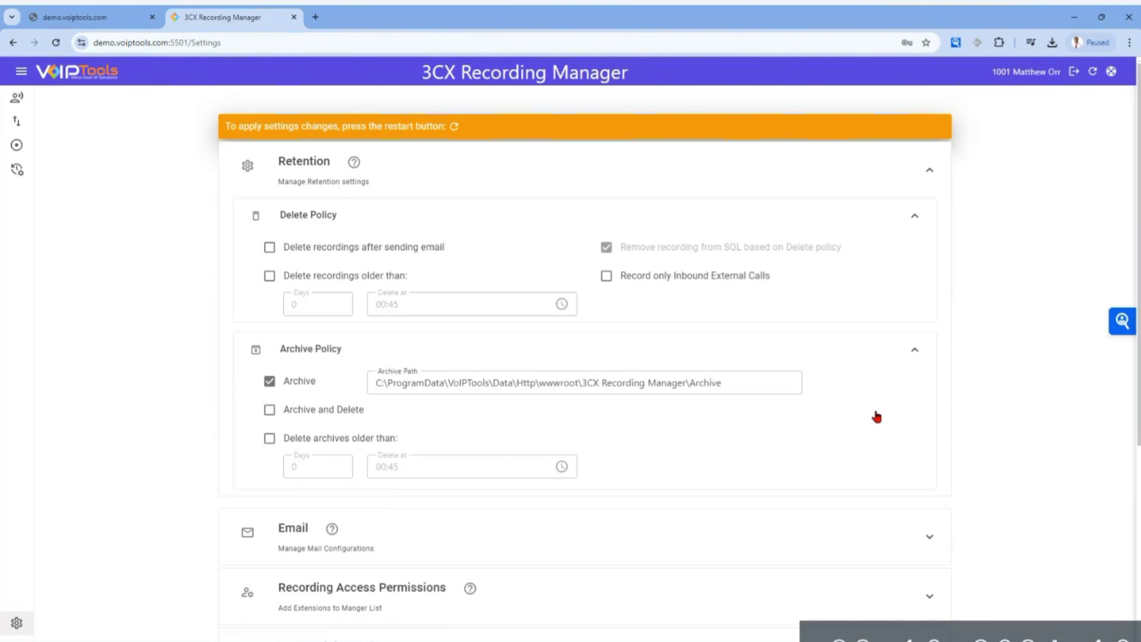
pyautogui.click(730, 382)
pyautogui.hotkey('ctrl', 'a')
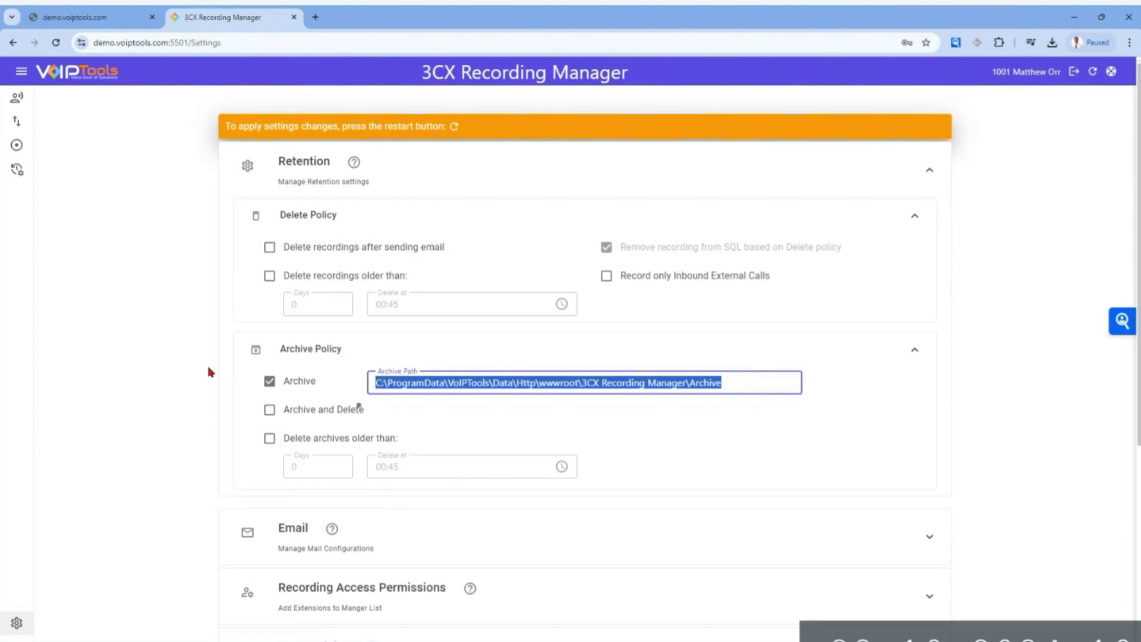
# - Collapse the Delete Policy and Archive Policy, and expand the Email settings
pyautogui.click(390, 214)
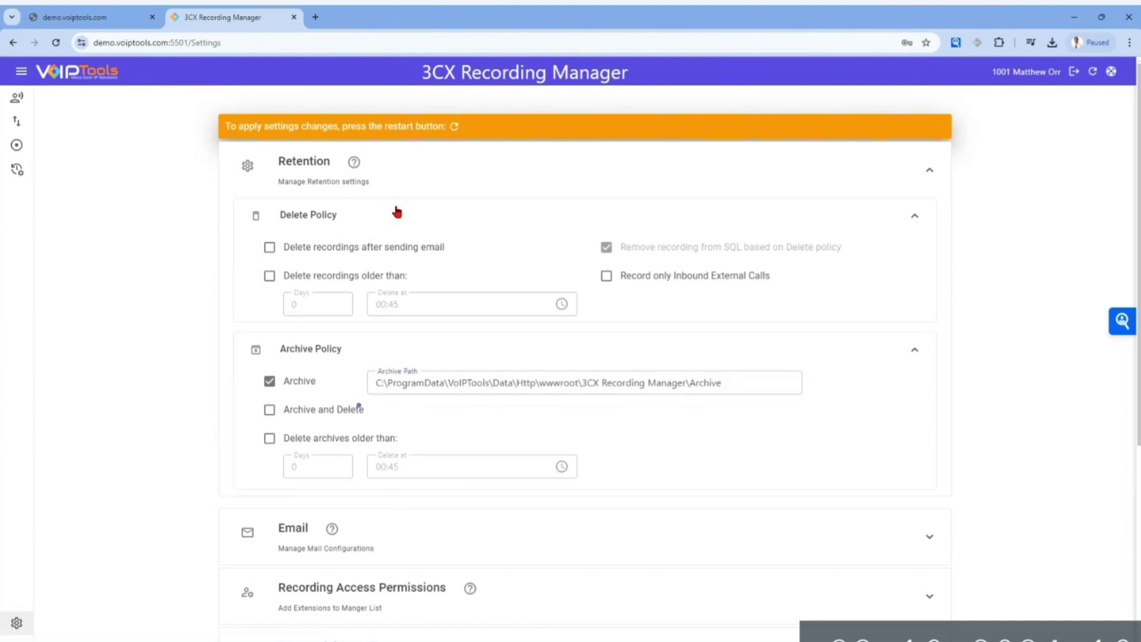
pyautogui.click(381, 259)
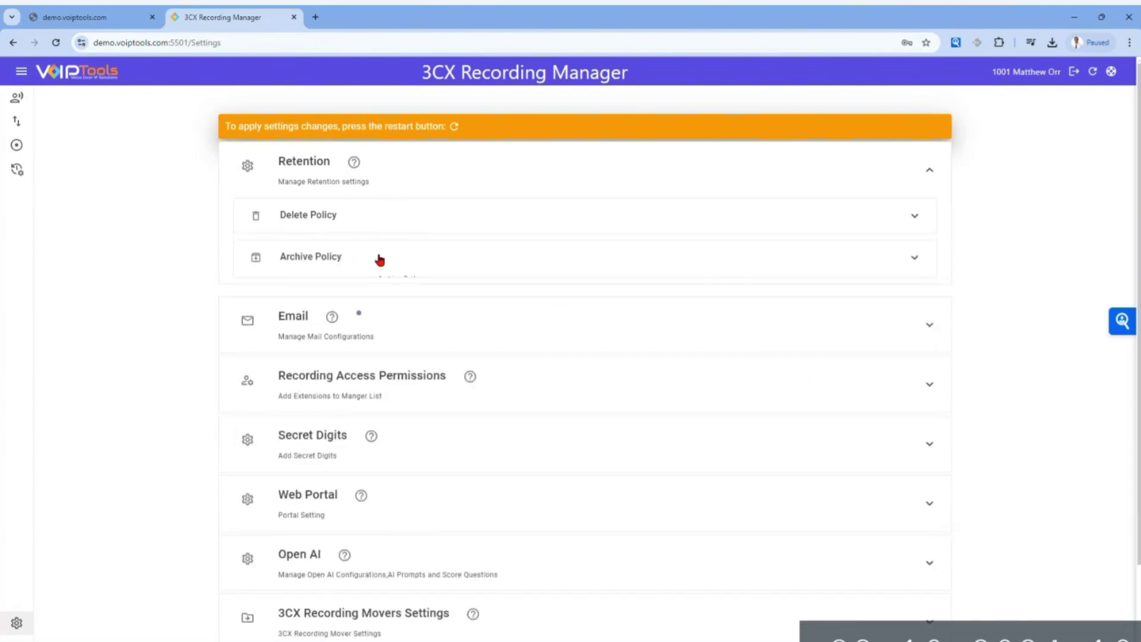
pyautogui.click(431, 315)
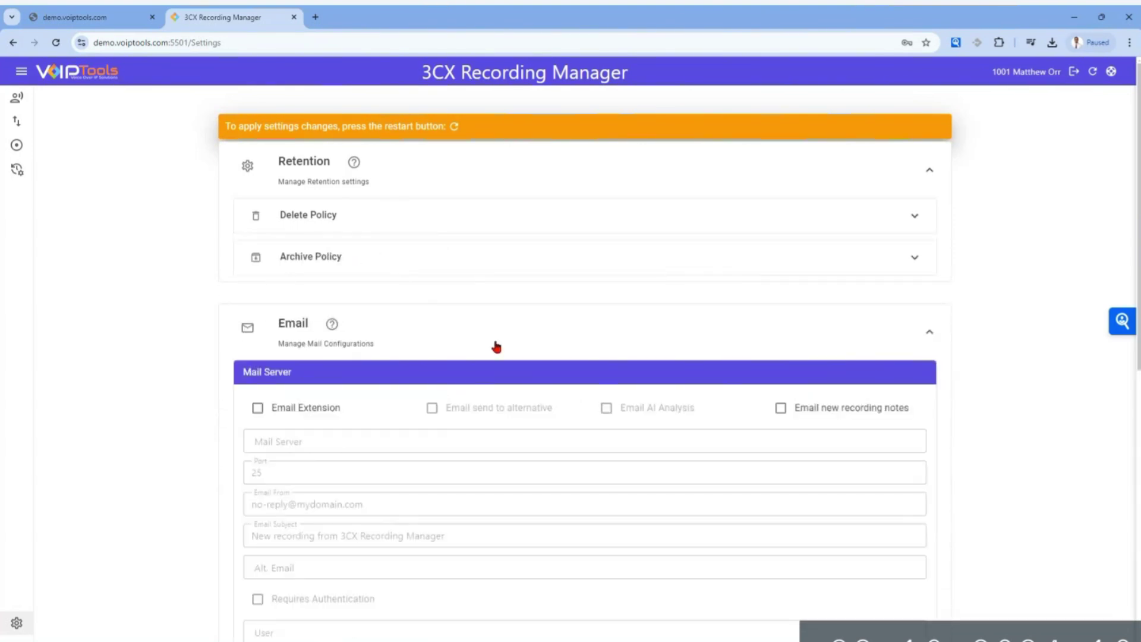
# - Examine the Mail Server options in the Email section and collapse the section
pyautogui.scroll(-3, 835, 377)
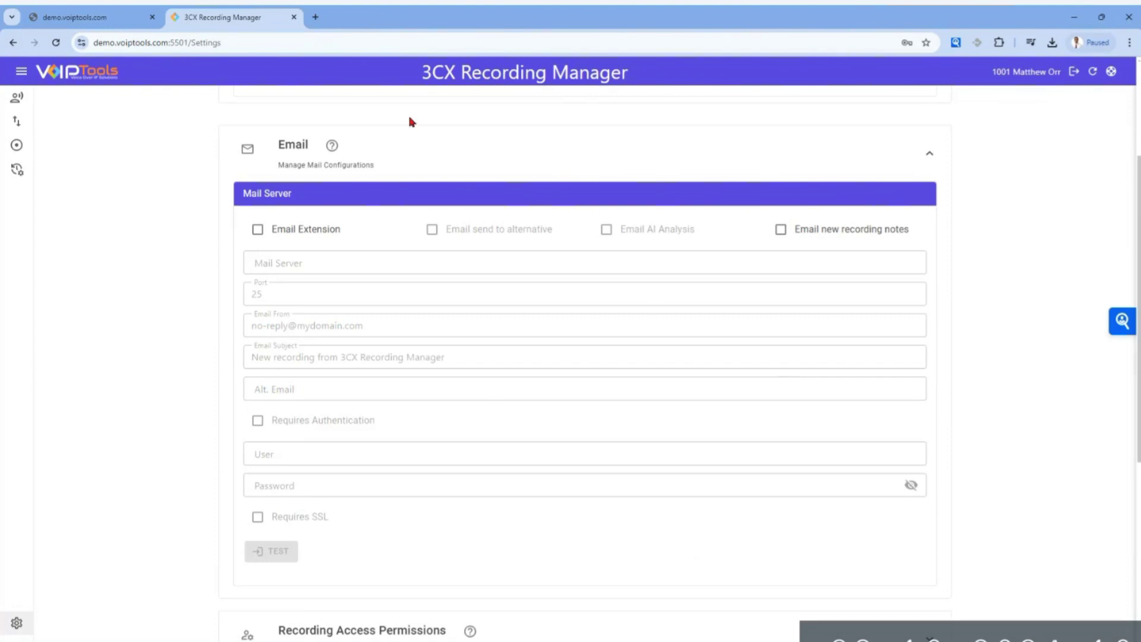
pyautogui.click(449, 148)
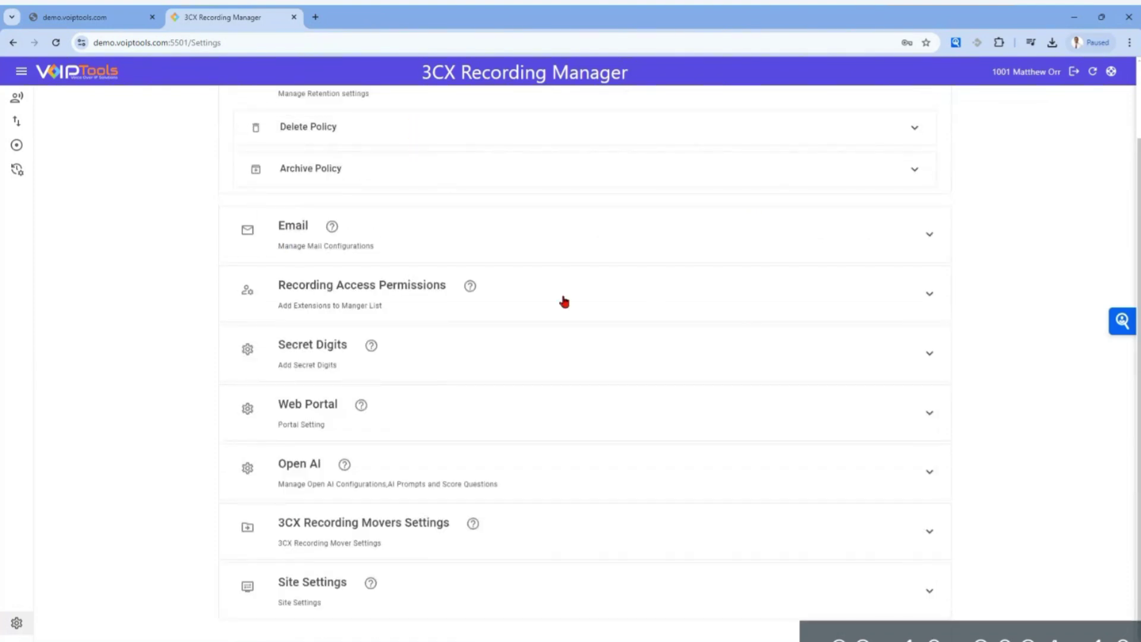
# - In Recording Access Permissions, choose the VoIPTools department, enable the second listed extension as a recording manager, and collapse the section
pyautogui.click(542, 288)
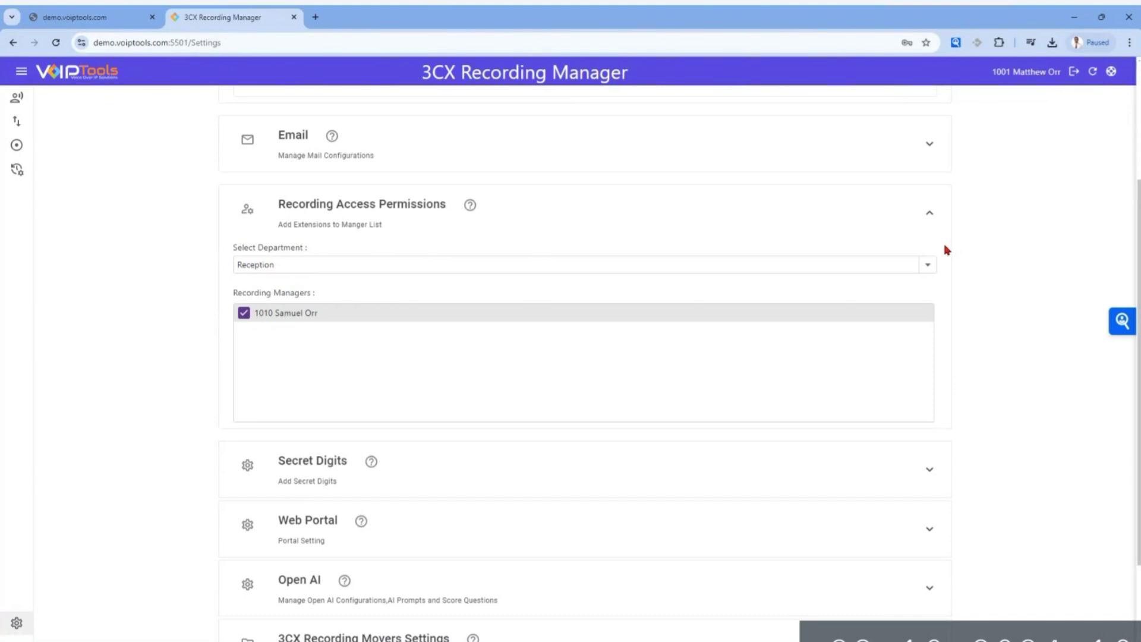
pyautogui.click(926, 267)
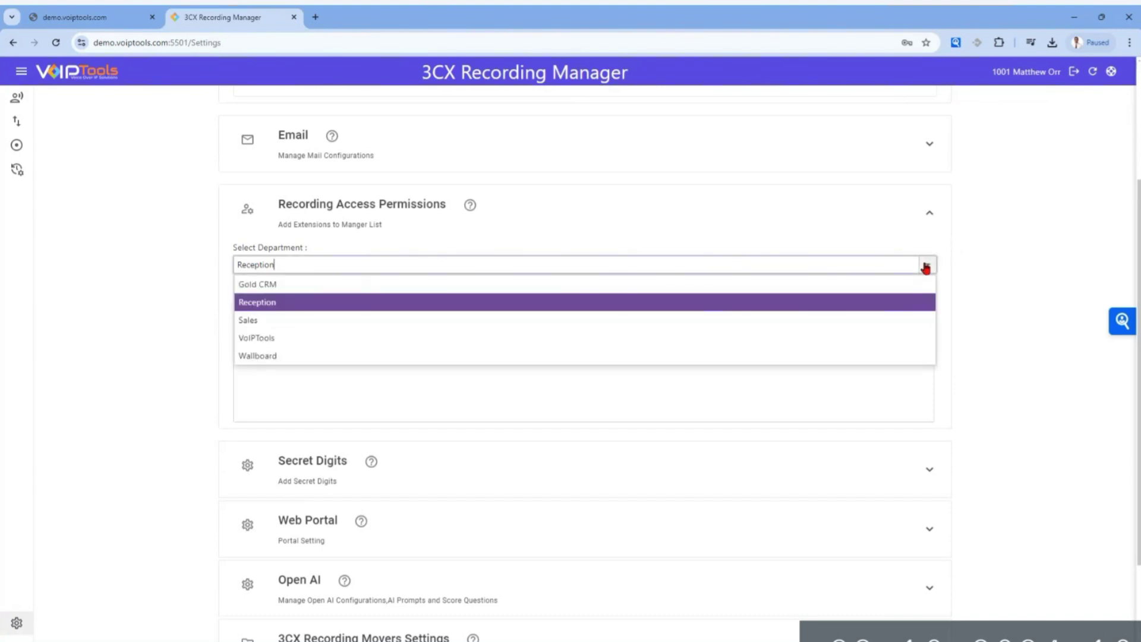
pyautogui.click(257, 337)
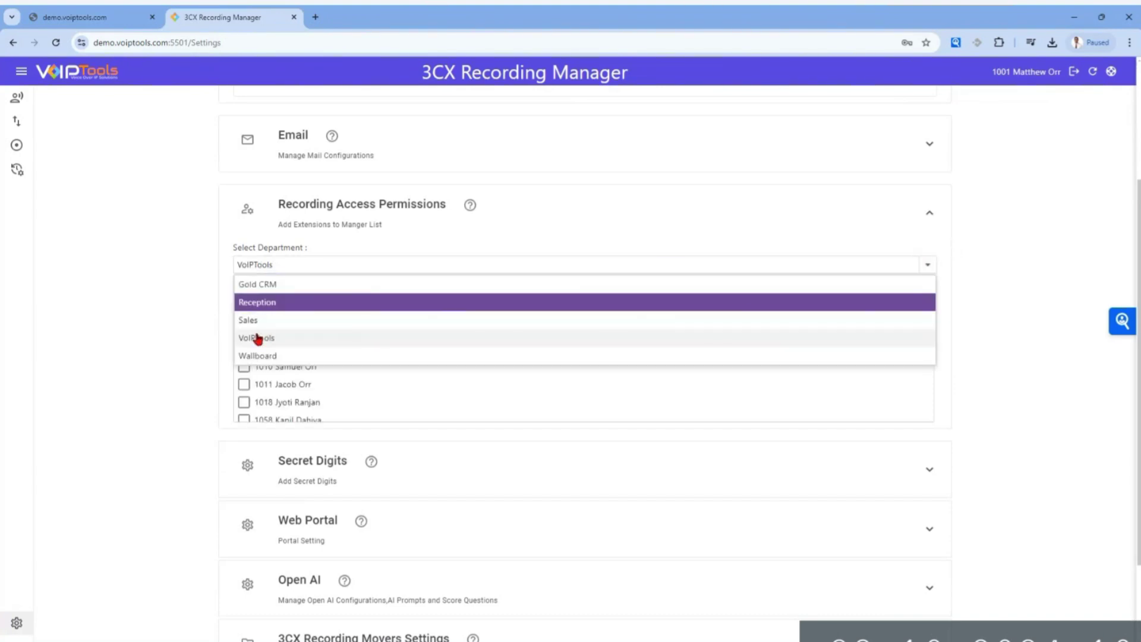
pyautogui.click(257, 338)
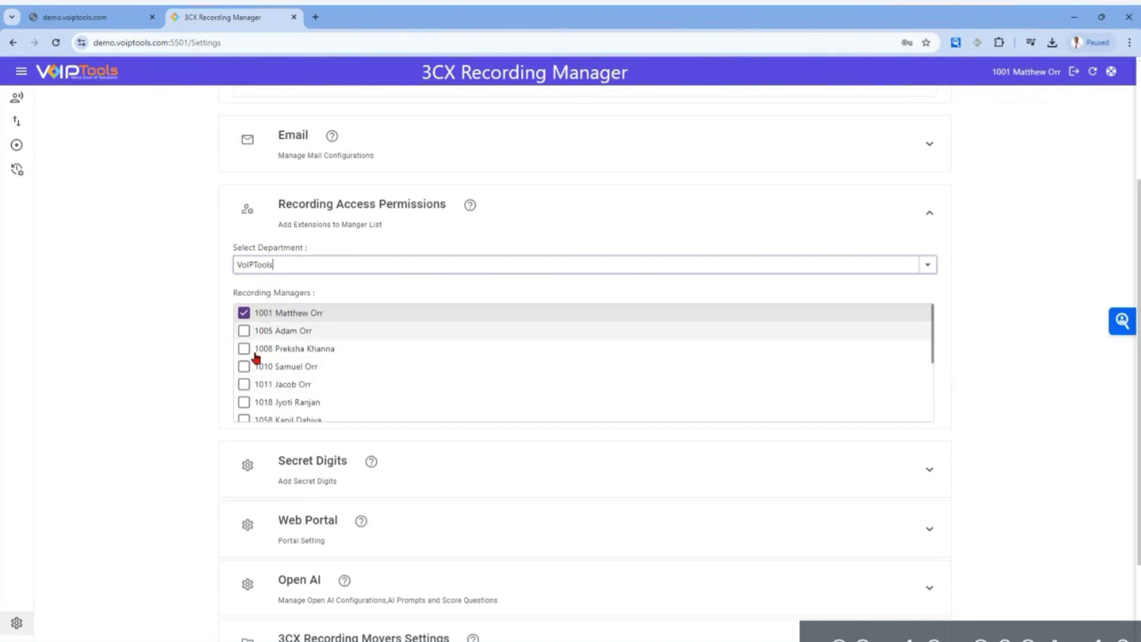
pyautogui.click(243, 331)
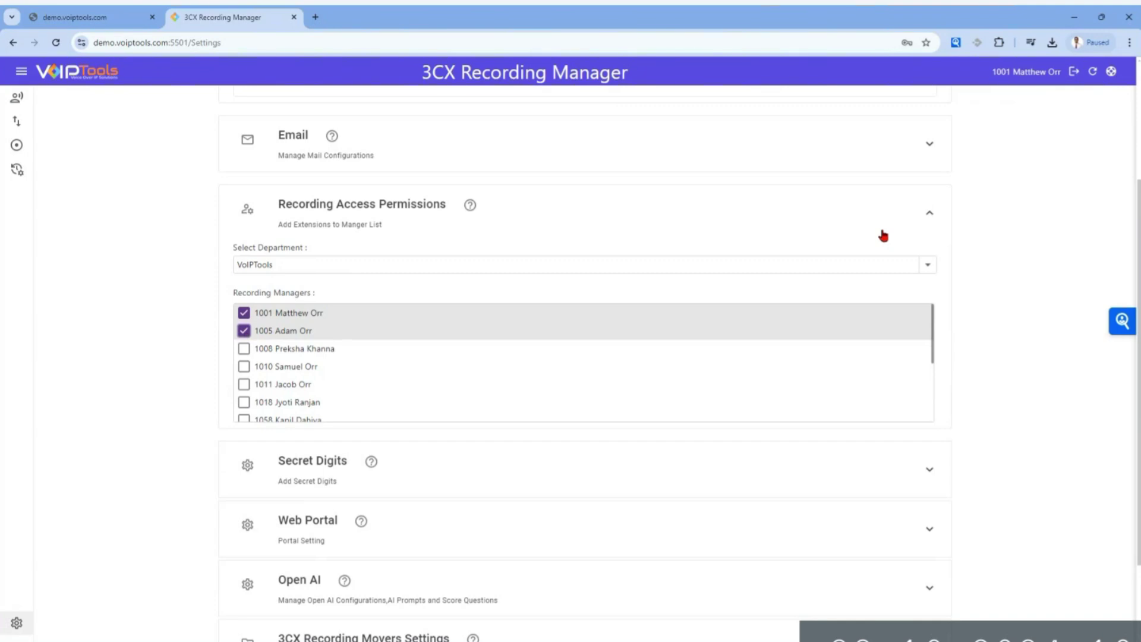
pyautogui.click(550, 195)
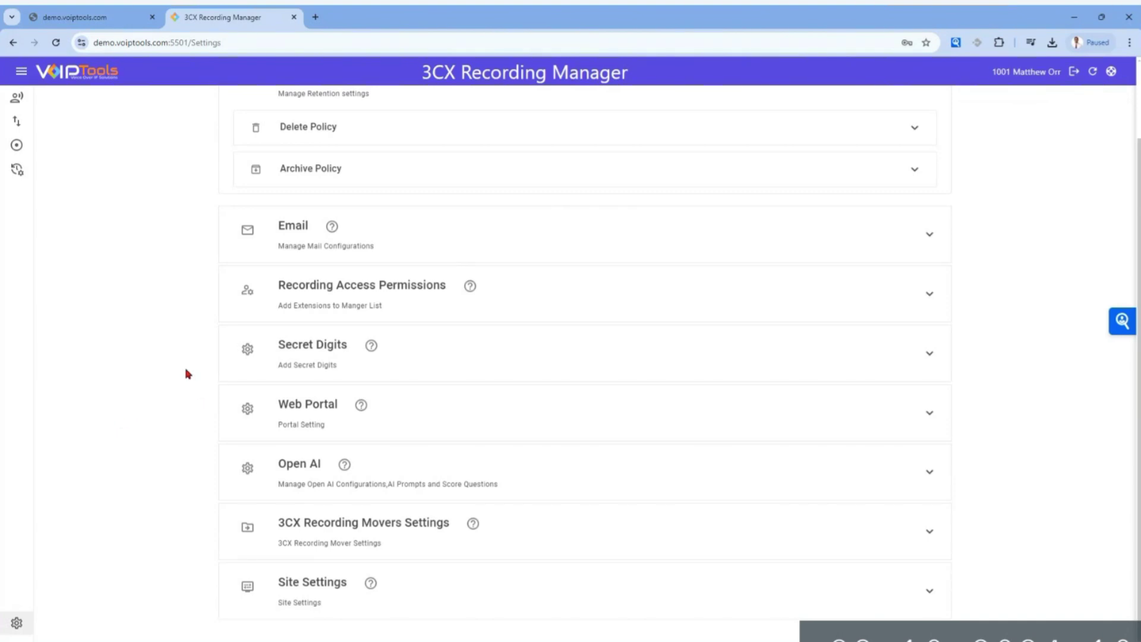
# - Expand the Web Portal settings and examine the permission, time zone, display culture and portal password options
pyautogui.click(453, 414)
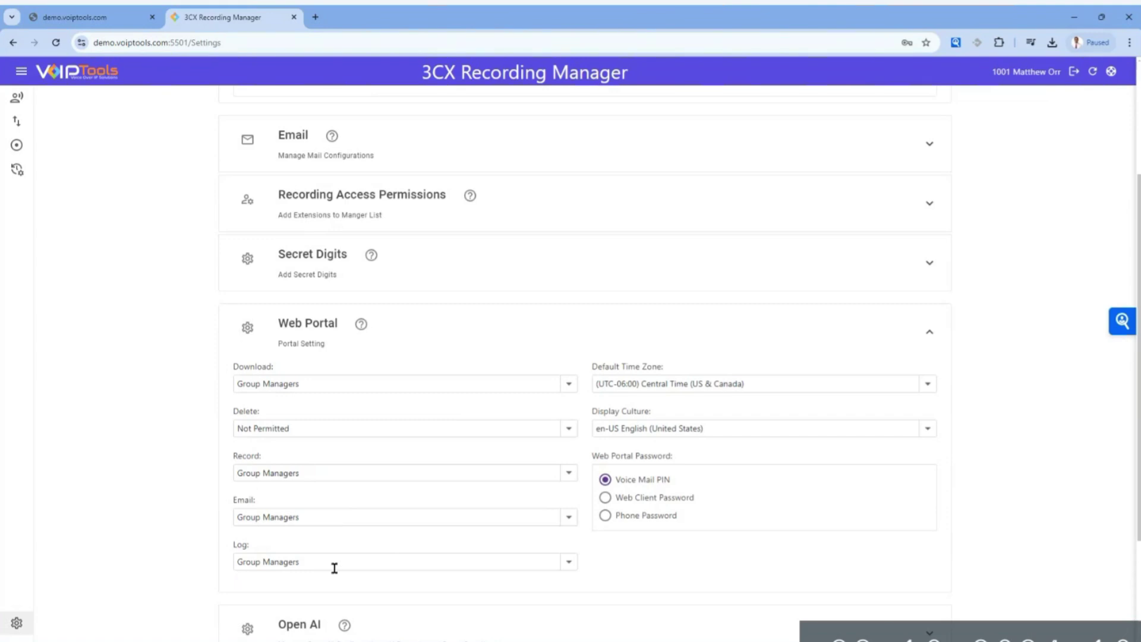
pyautogui.scroll(-1, 268, 566)
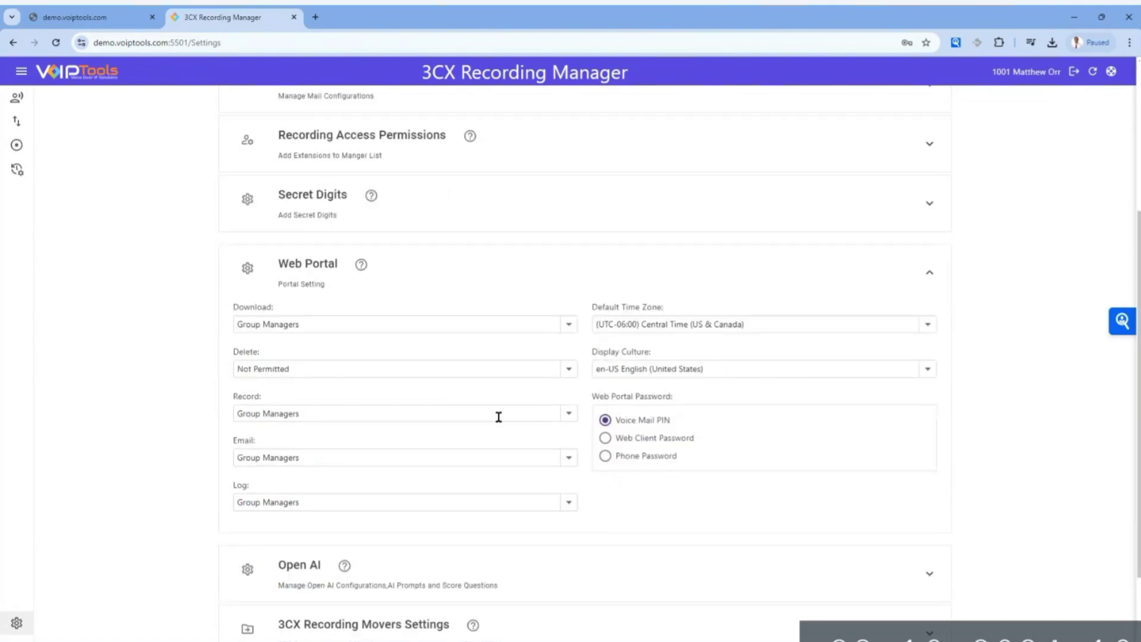
pyautogui.scroll(-2, 740, 493)
pyautogui.scroll(1, 741, 493)
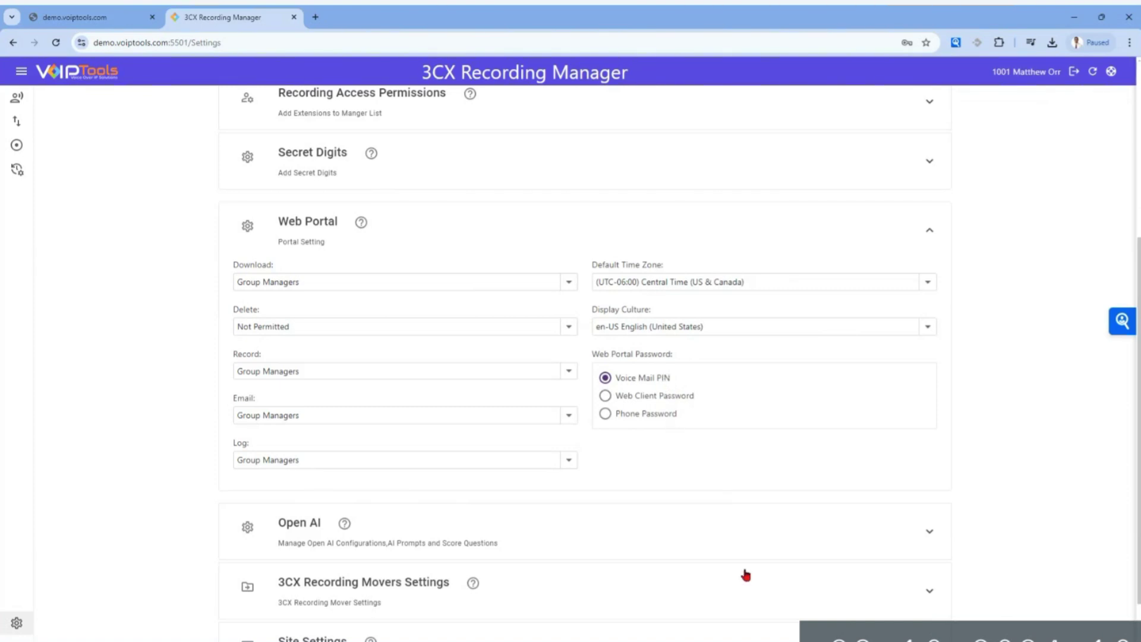
pyautogui.scroll(-1, 746, 574)
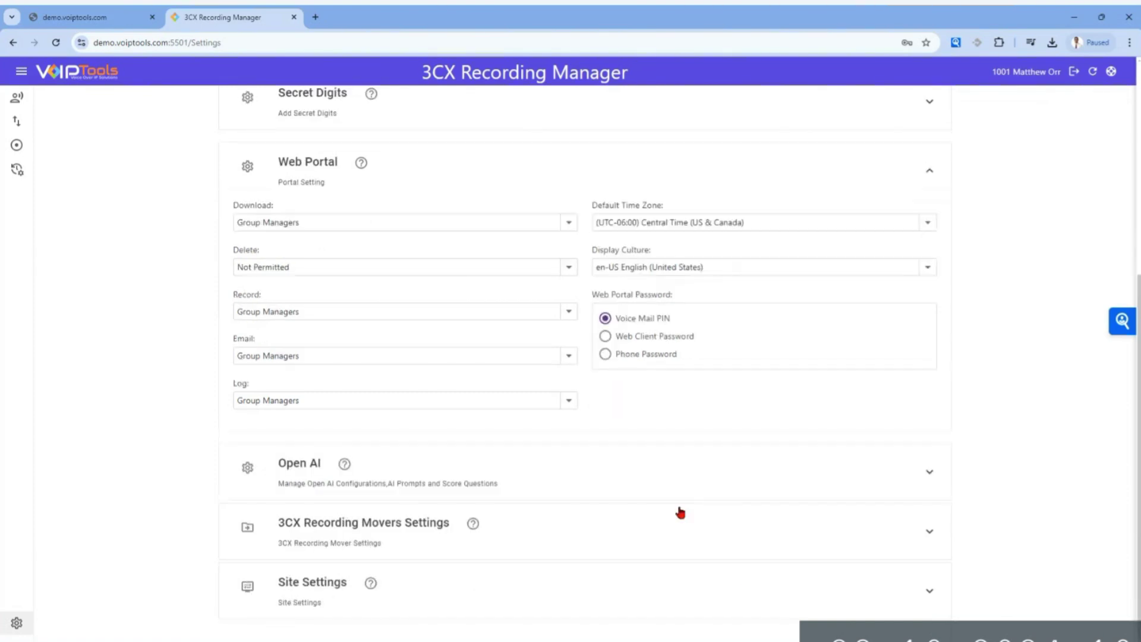
# - Expand Open AI and its Open AI Prompts Settings, and examine the listed prompts from Summary to Sentiment
pyautogui.click(577, 459)
pyautogui.scroll(-3, 667, 461)
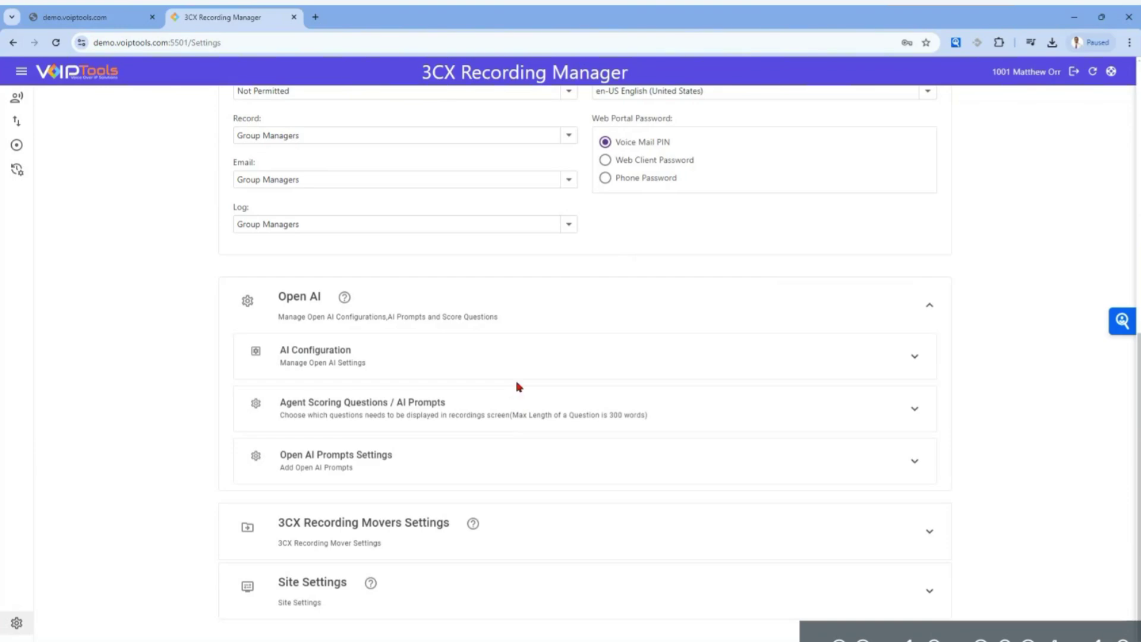
pyautogui.click(449, 464)
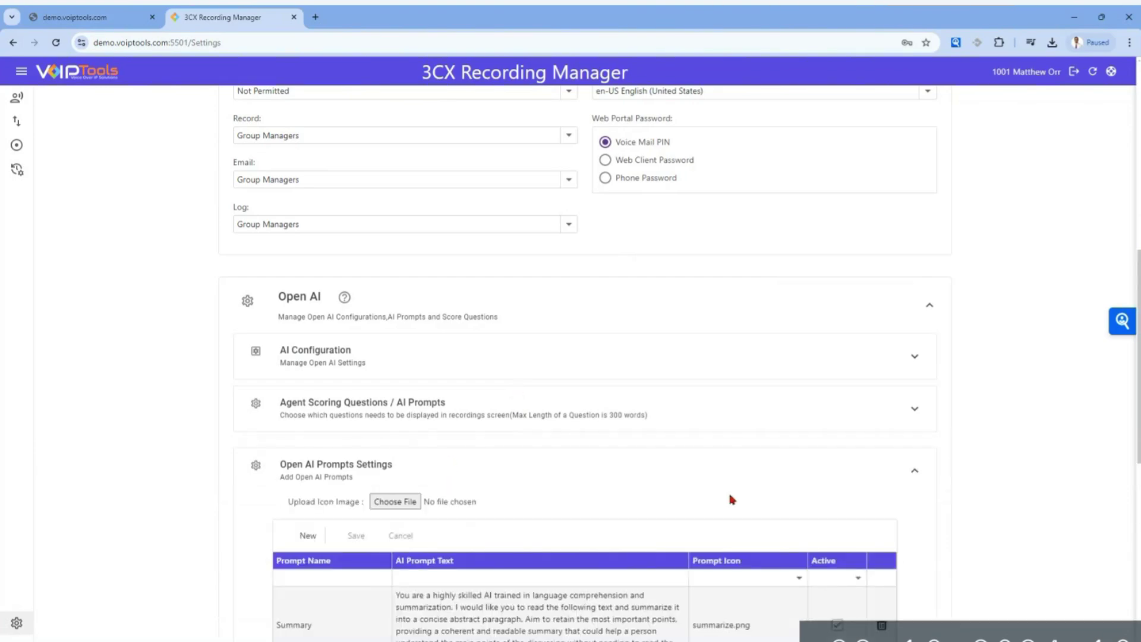
pyautogui.scroll(-8, 732, 499)
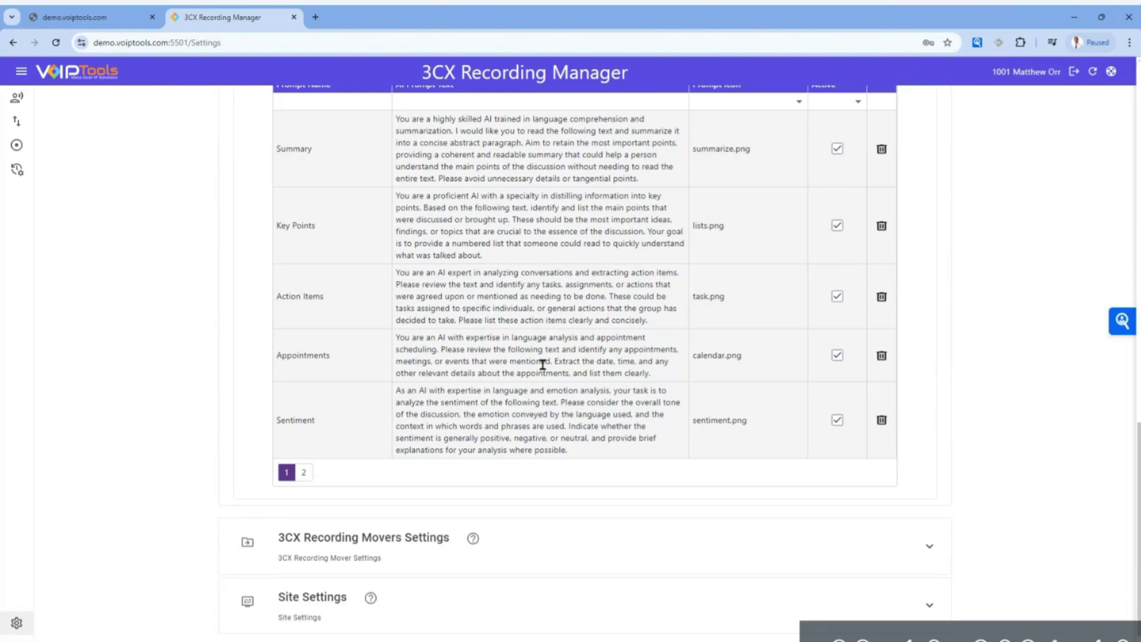
pyautogui.scroll(3, 542, 364)
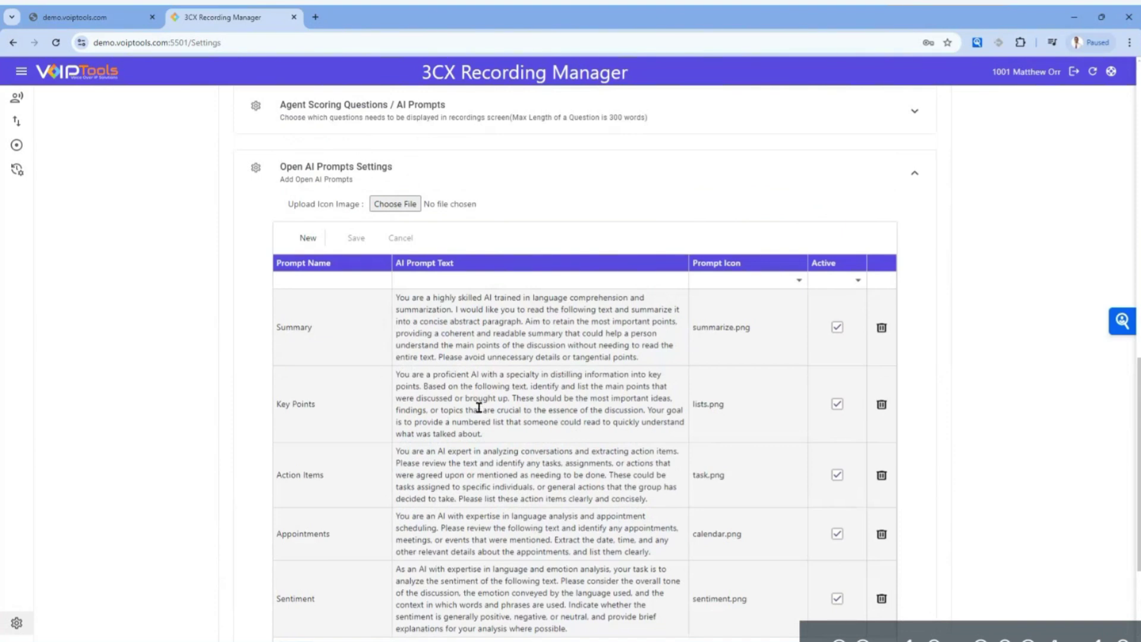
# - Highlight the Key Points prompt's AI text, its lists.png icon entry and its prompt name
pyautogui.moveTo(398, 375); pyautogui.dragTo(509, 439)
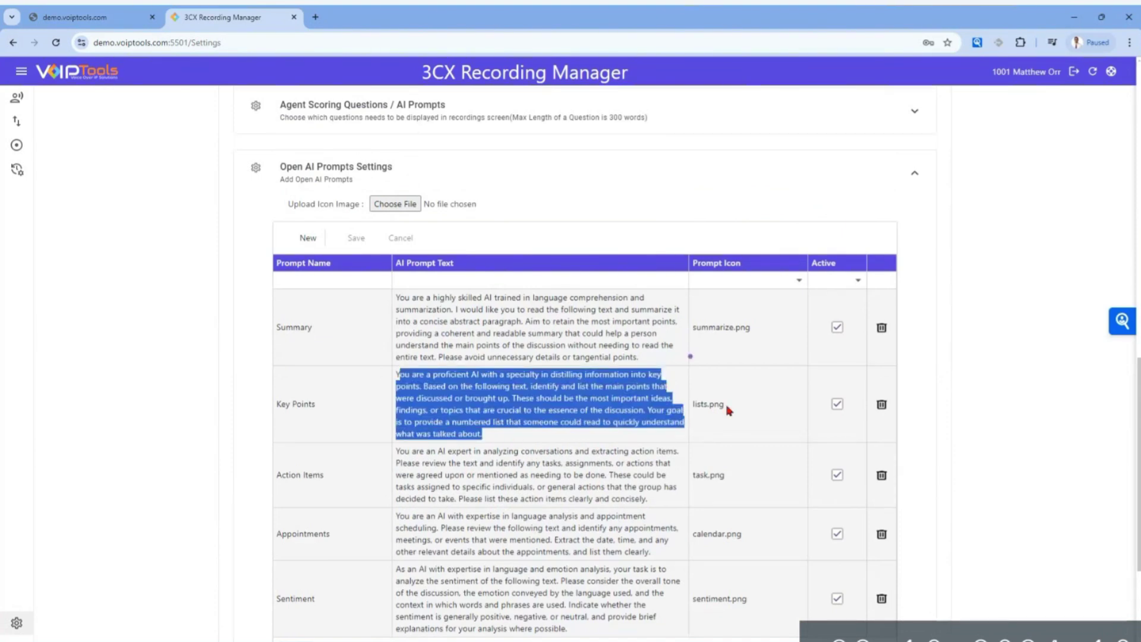
pyautogui.moveTo(728, 410); pyautogui.dragTo(691, 407)
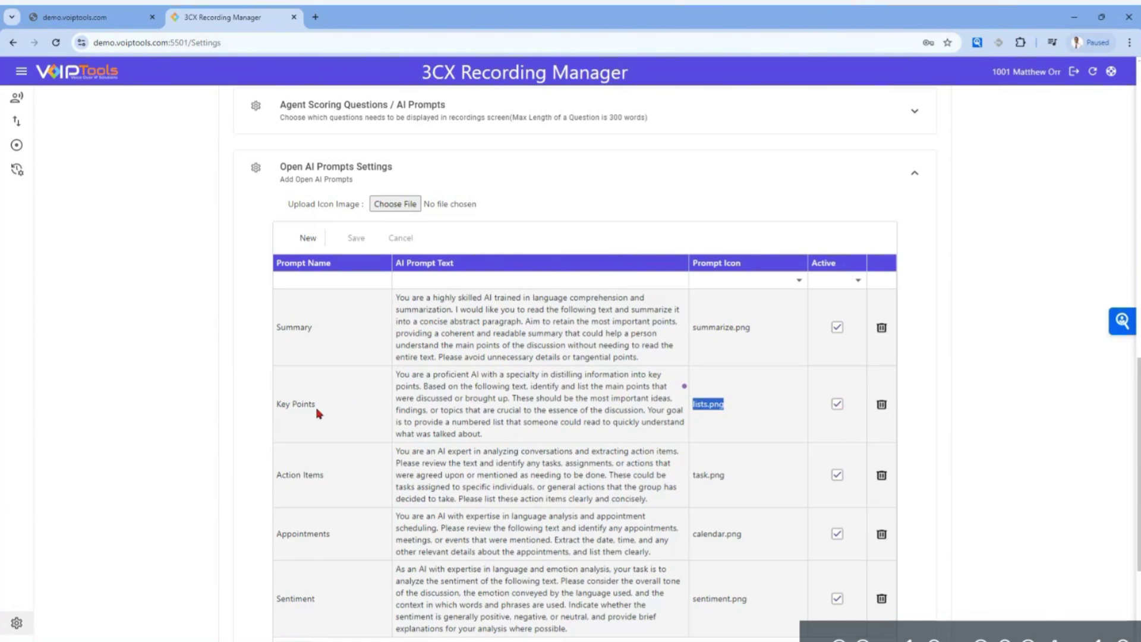
pyautogui.moveTo(318, 412)
pyautogui.mouseDown()
pyautogui.moveTo(277, 409)
pyautogui.moveTo(285, 360)
pyautogui.moveTo(297, 416)
pyautogui.mouseUp()
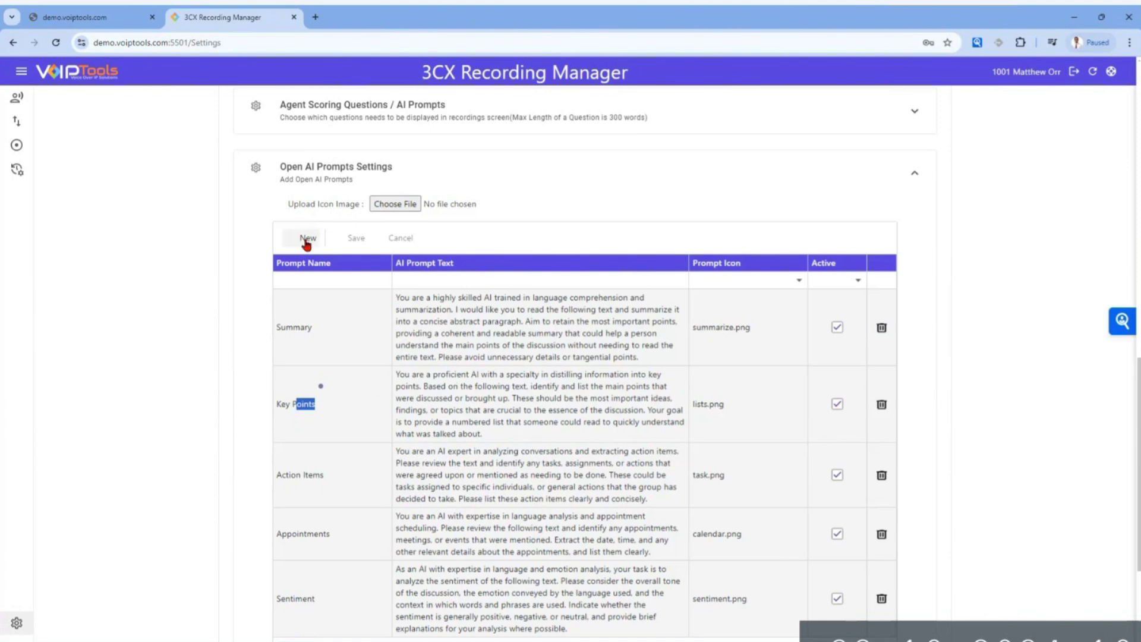
# - Add a new blank prompt row and go through its name, AI prompt text and prompt icon fields
pyautogui.click(307, 239)
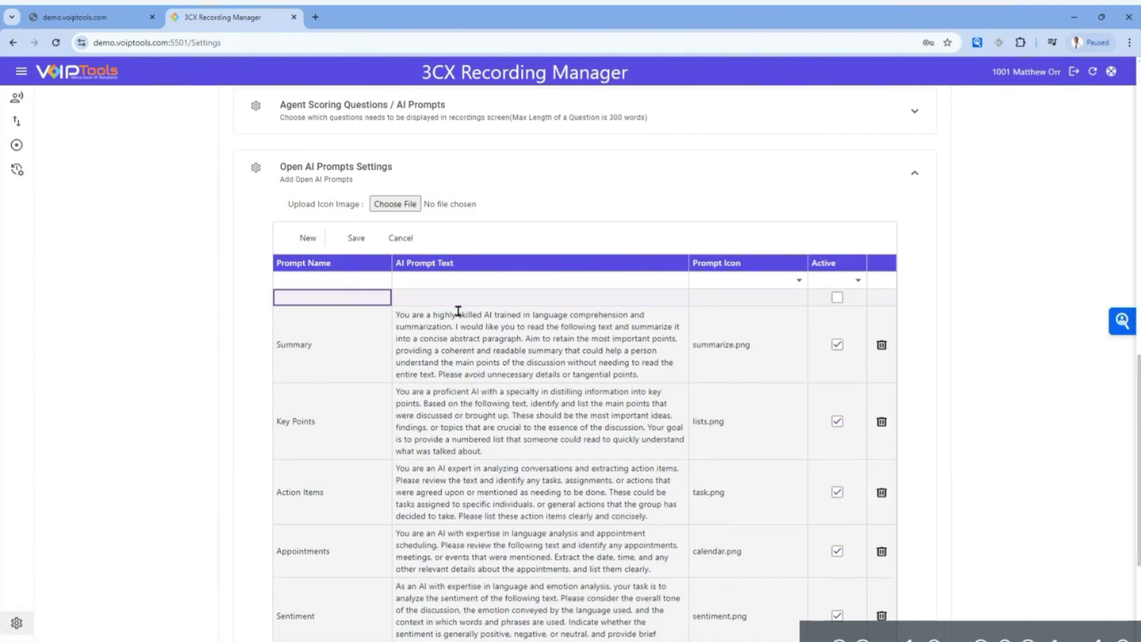
pyautogui.click(514, 299)
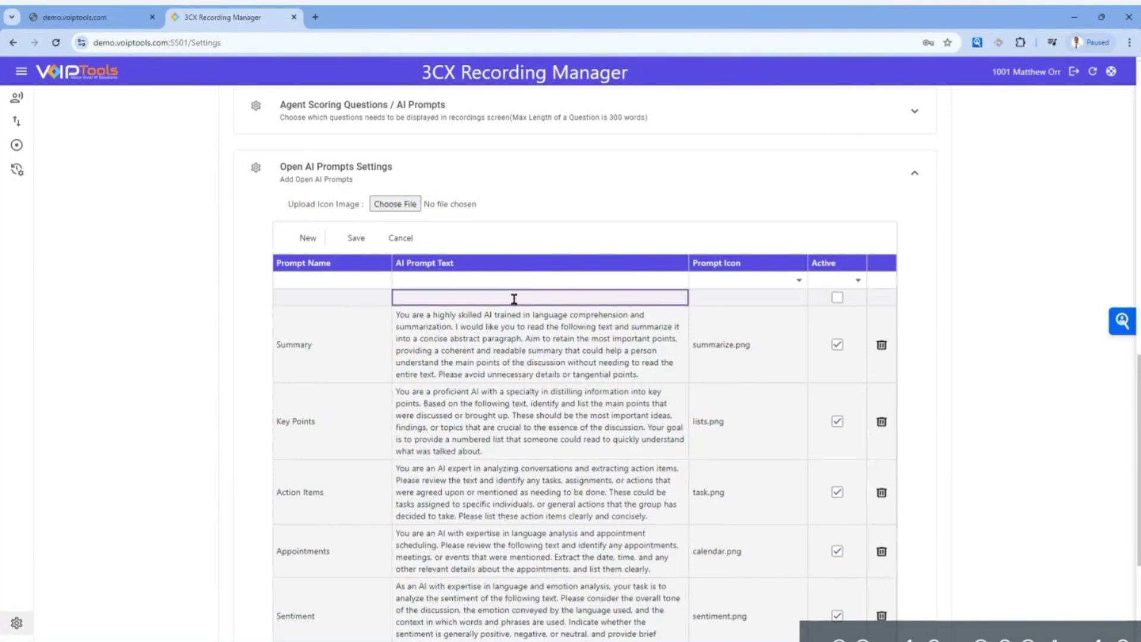
pyautogui.click(749, 298)
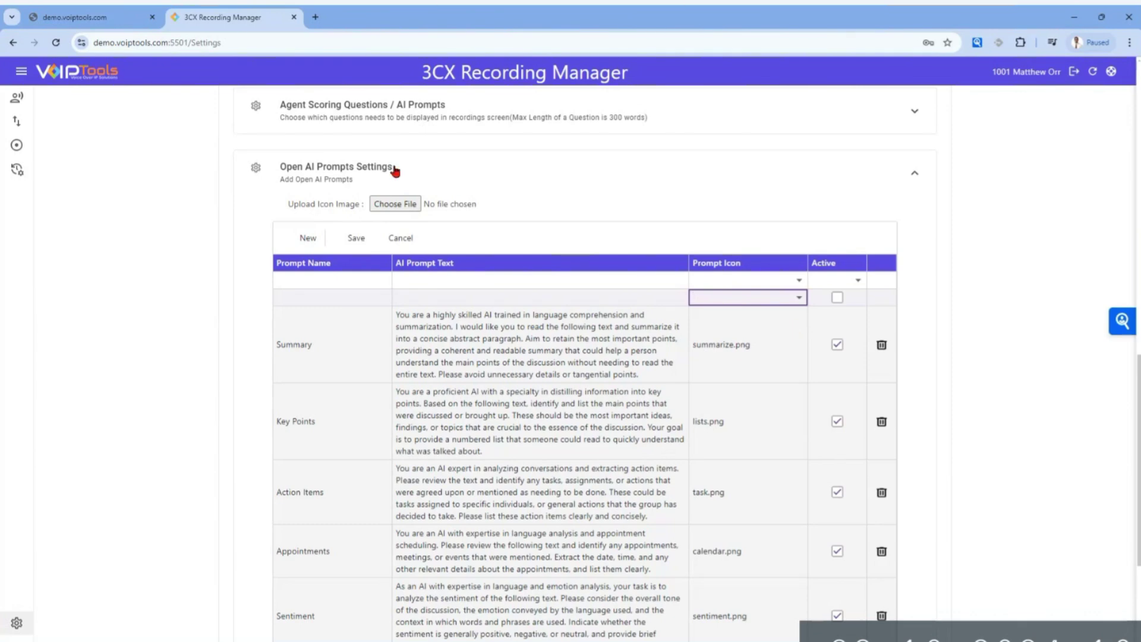
# - Go to page 2 of the Open AI prompts list to view the Knowledge and Courtesy prompts
pyautogui.scroll(-2, 396, 454)
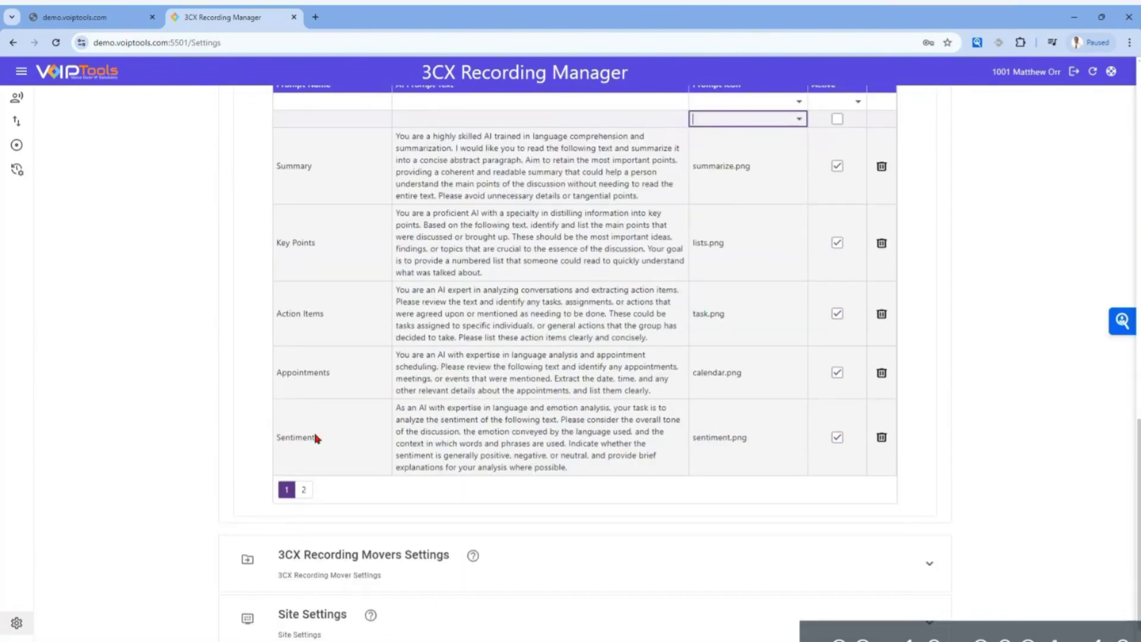
pyautogui.click(304, 490)
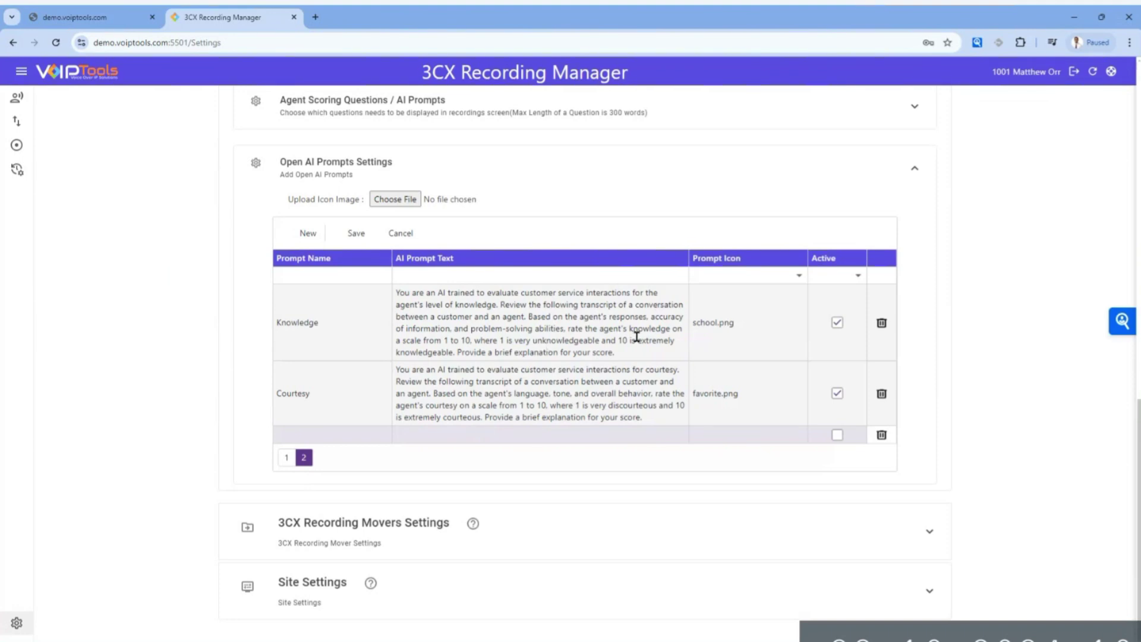
# - Expand Agent Scoring Questions / AI Prompts, examine the scoring questions with their prompt texts, and collapse the open lists
pyautogui.scroll(3, 535, 345)
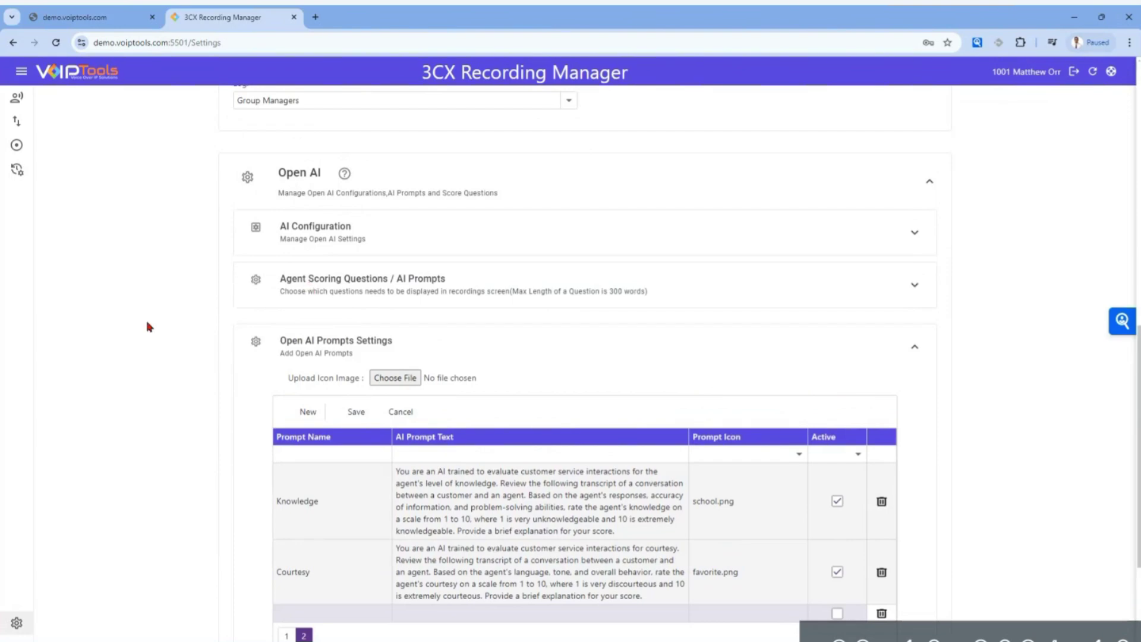
pyautogui.click(364, 279)
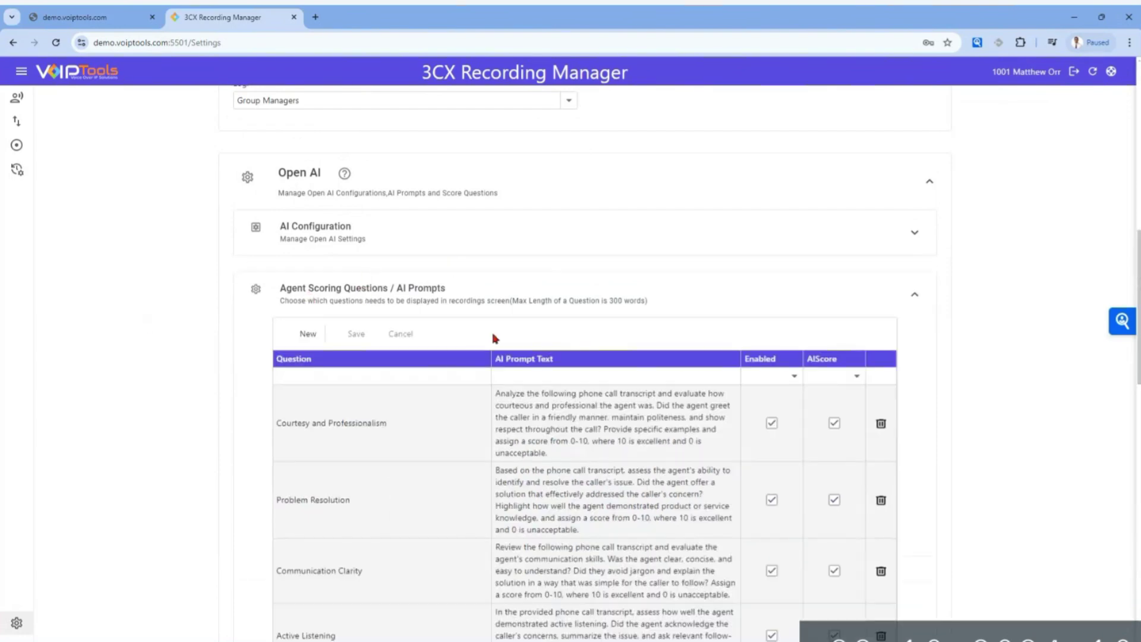
pyautogui.scroll(-5, 725, 345)
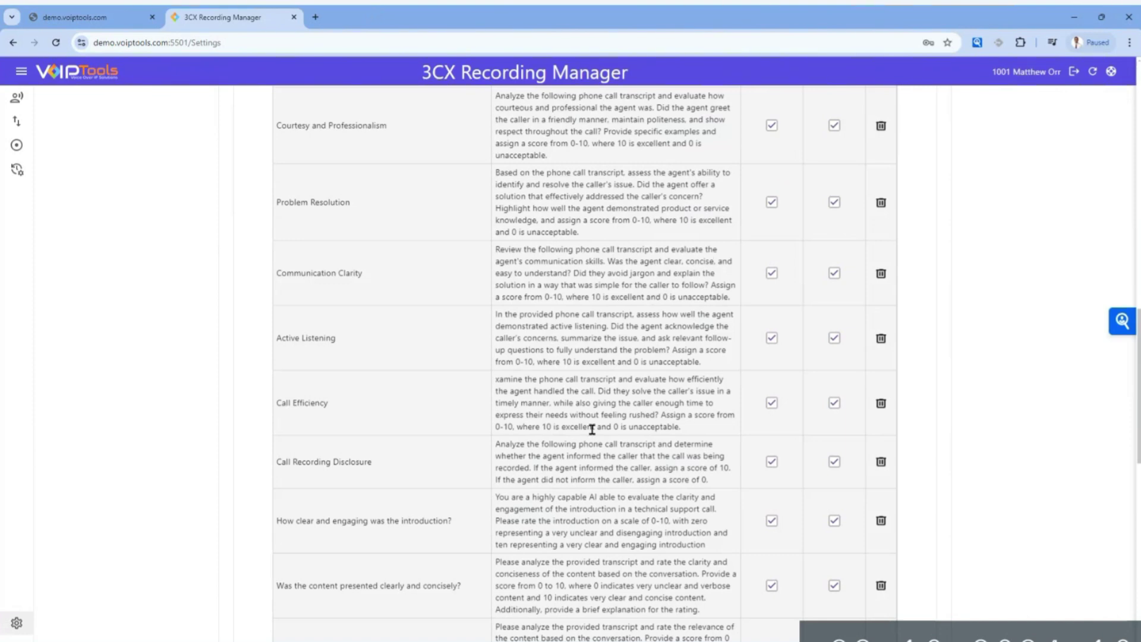
pyautogui.scroll(6, 592, 429)
pyautogui.click(569, 359)
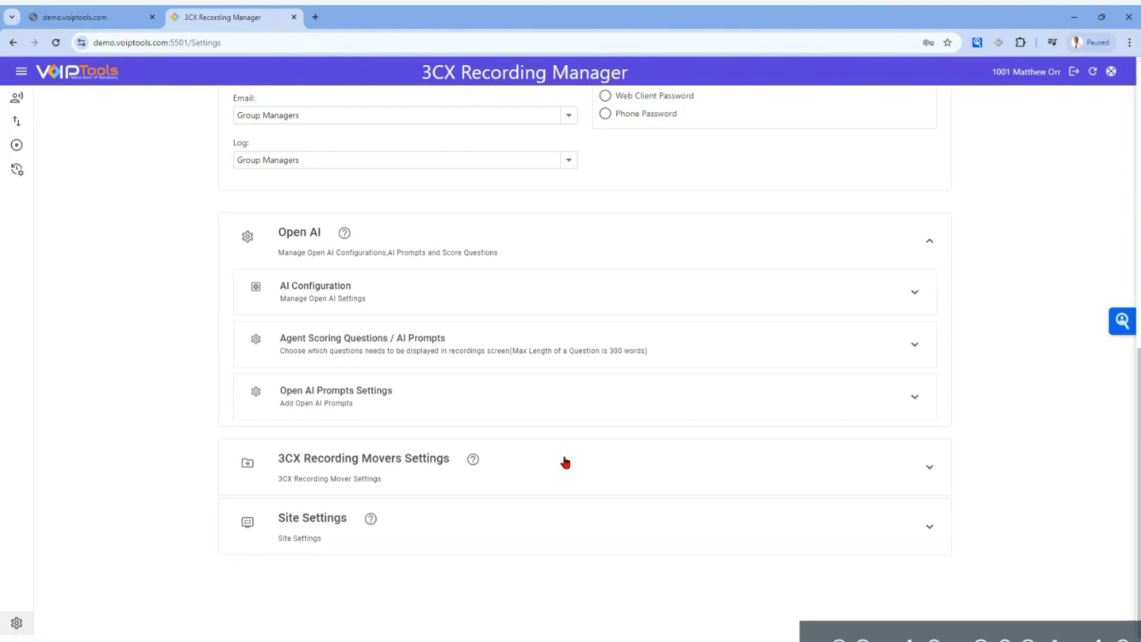
# - Expand 3CX Recording Movers Settings and examine its Queues and Groups lists, collapsing each one after viewing
pyautogui.click(570, 471)
pyautogui.scroll(-3, 570, 474)
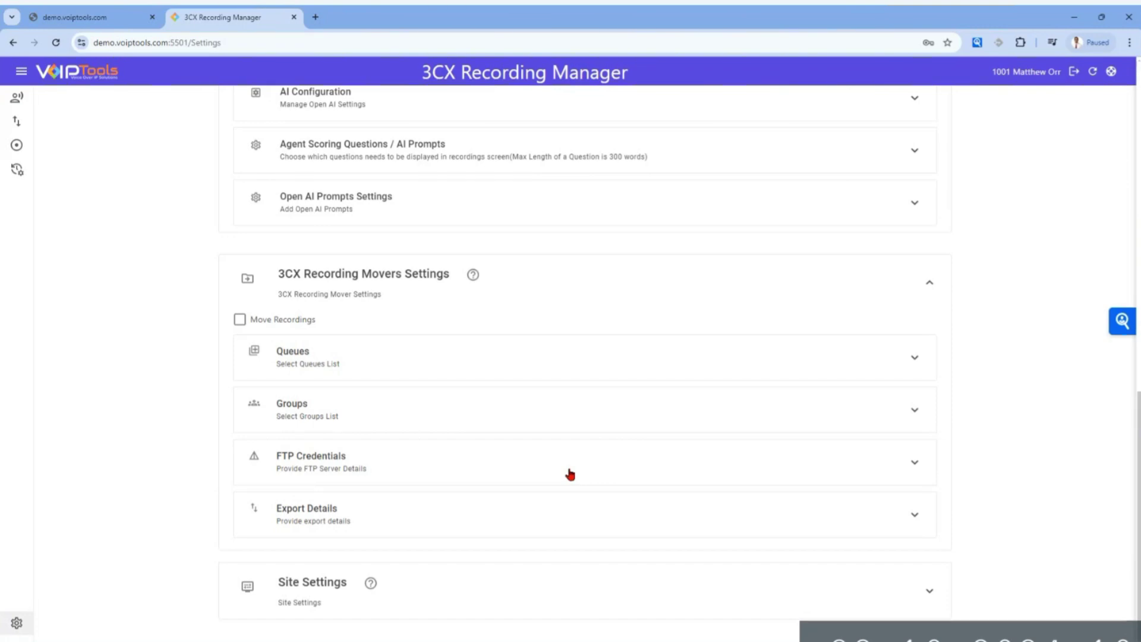
pyautogui.click(404, 359)
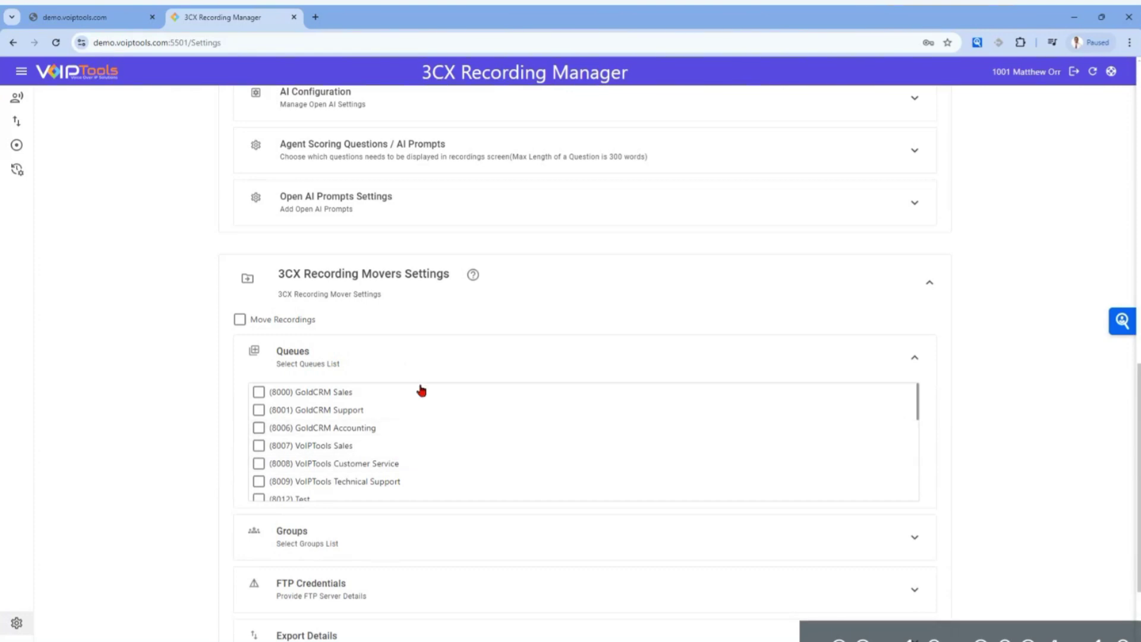
pyautogui.click(420, 363)
pyautogui.click(417, 412)
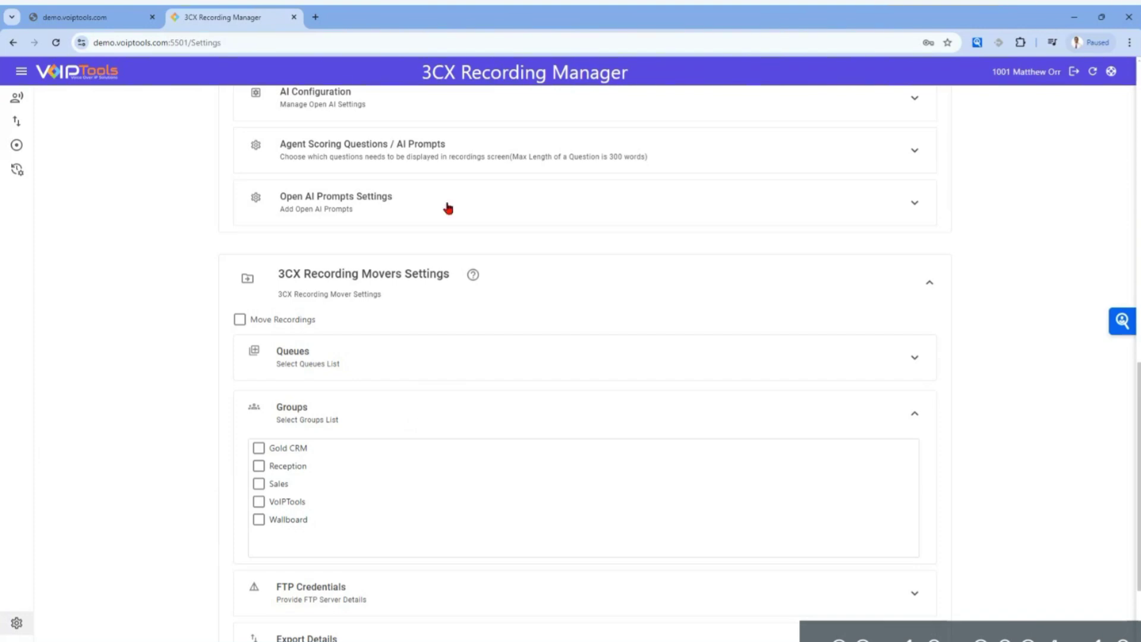
pyautogui.scroll(-2, 570, 472)
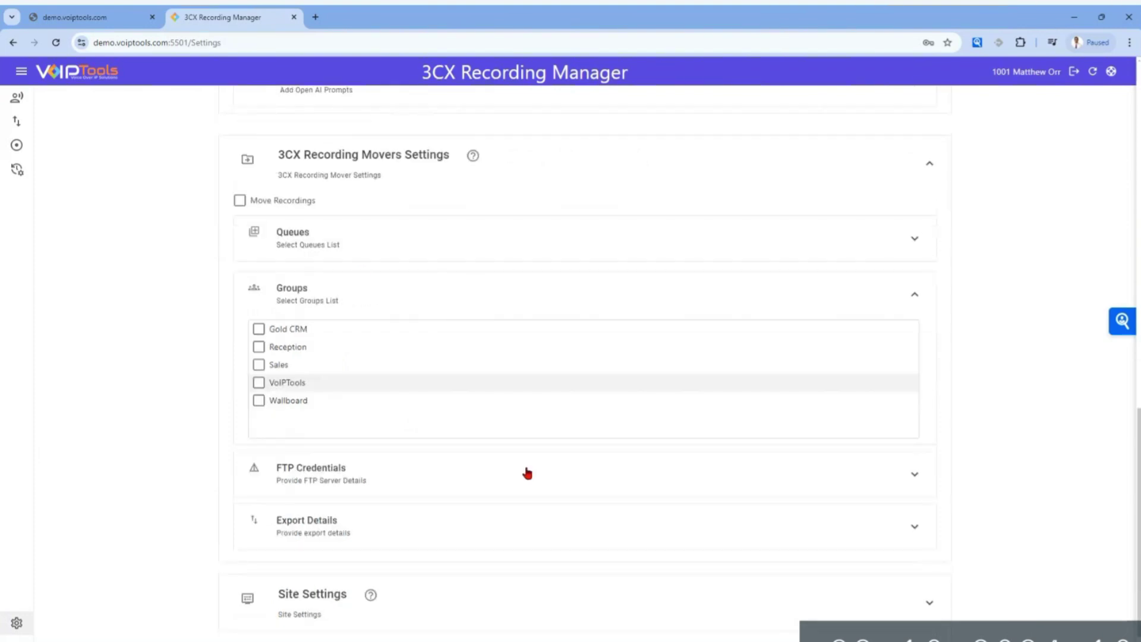
pyautogui.click(387, 300)
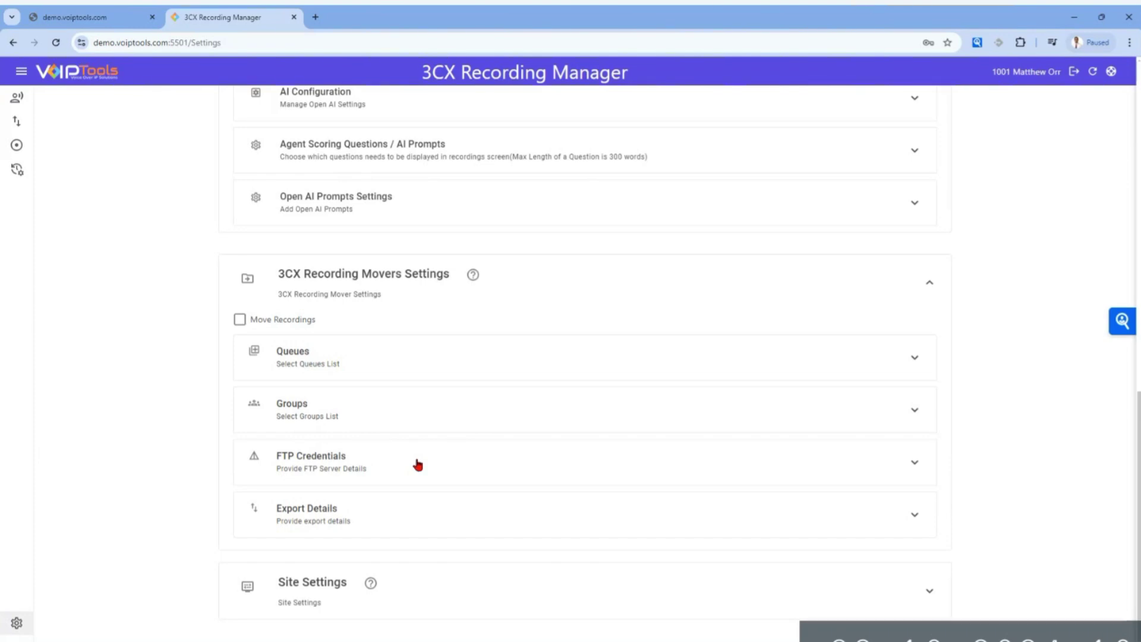
# - Examine the Export Details options, and close 3CX Recording Movers Settings in favour of the Site Settings section
pyautogui.click(455, 504)
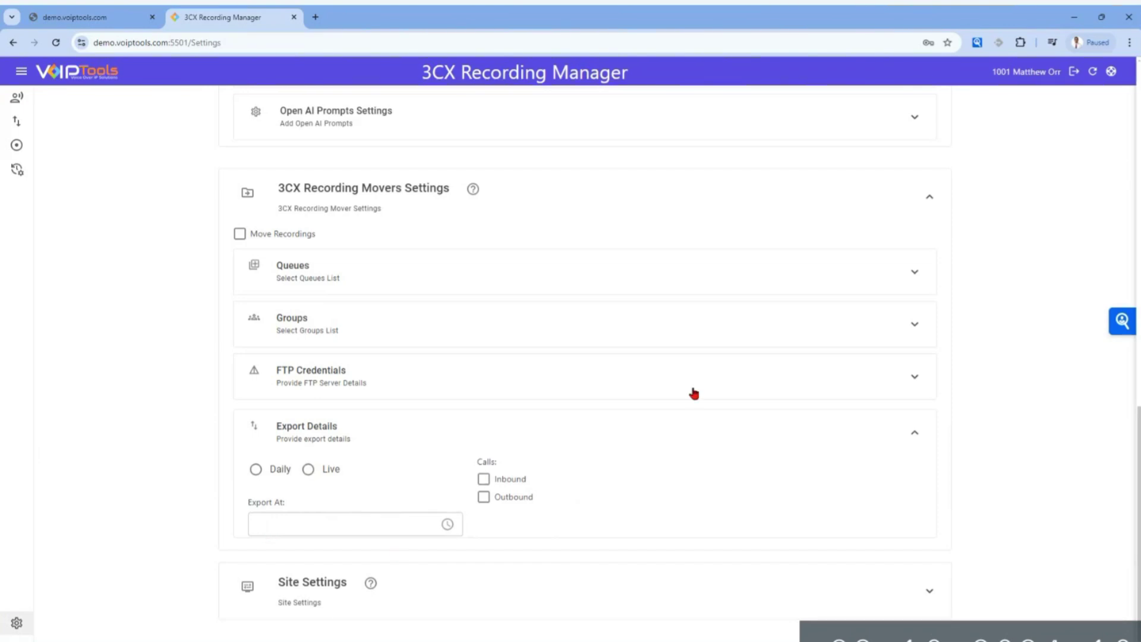
pyautogui.click(648, 178)
pyautogui.click(430, 517)
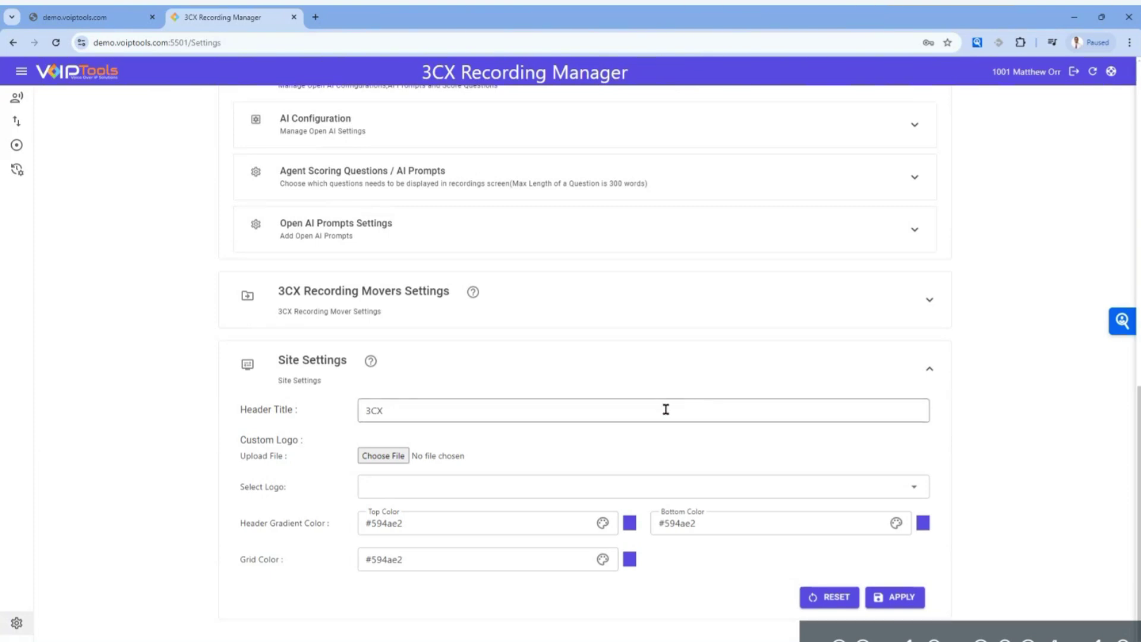
# - Collapse the Site Settings section and view the log of login events
pyautogui.click(418, 362)
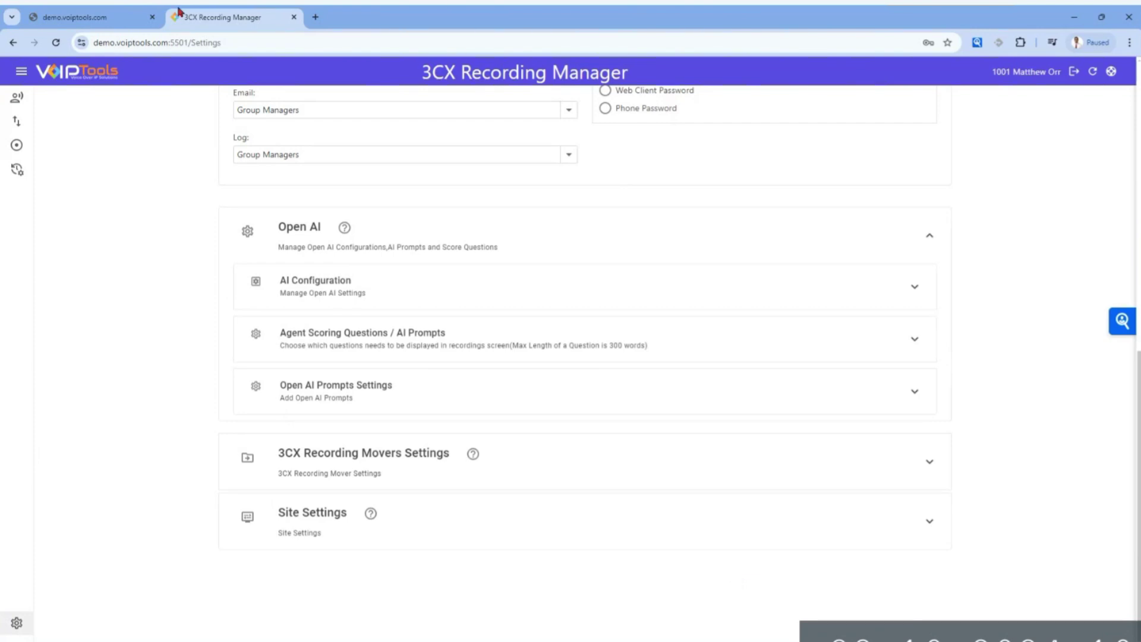
pyautogui.click(25, 176)
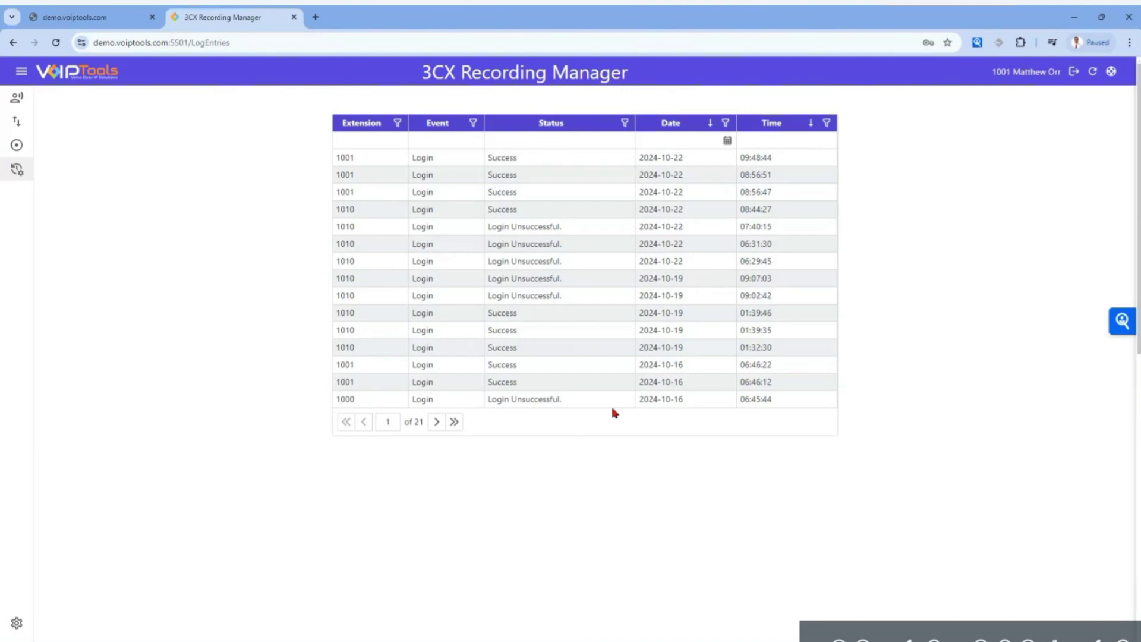
# - In the per-extension recording options, clear Record Calls for extensions 1004 and 1009, and select it for all extensions
pyautogui.click(18, 147)
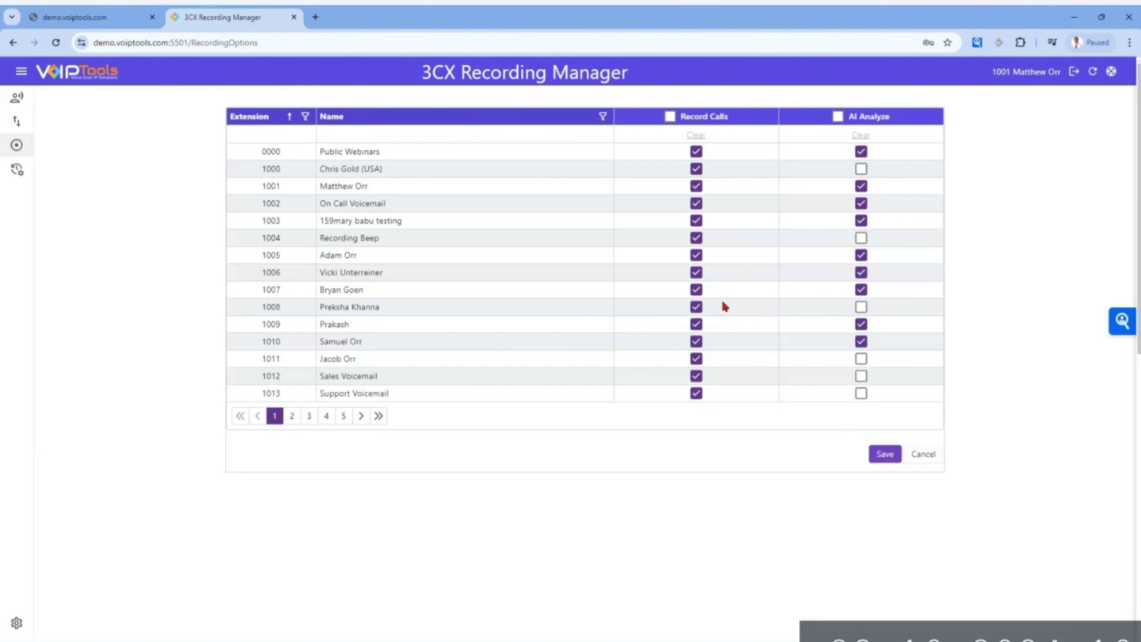
pyautogui.click(697, 238)
pyautogui.click(697, 324)
pyautogui.click(693, 114)
# - Enable AI Analyze for extensions 1000, 1004, 1011 and 1008, and toggle it on and off for all extensions
pyautogui.click(859, 170)
pyautogui.click(860, 239)
pyautogui.click(861, 359)
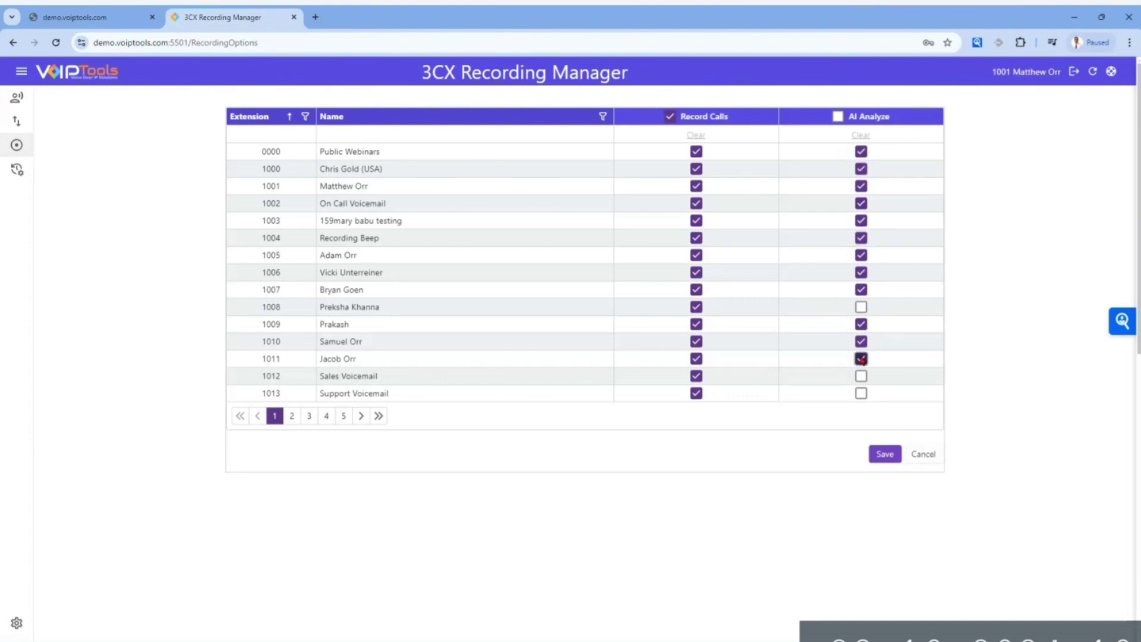
pyautogui.click(861, 307)
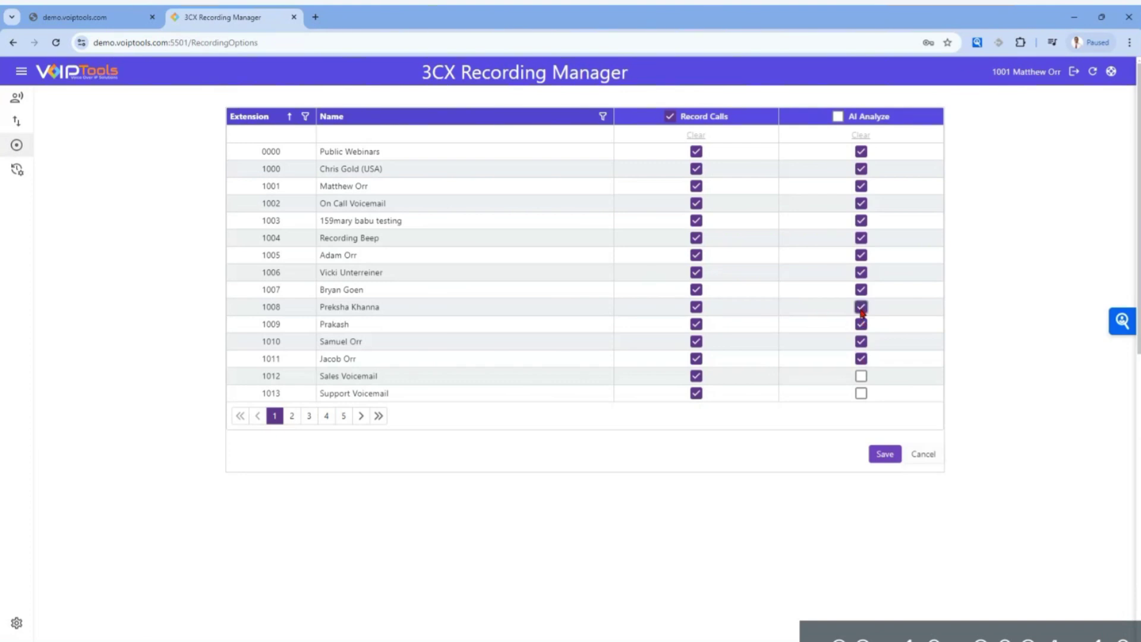
pyautogui.click(837, 117)
pyautogui.click(837, 118)
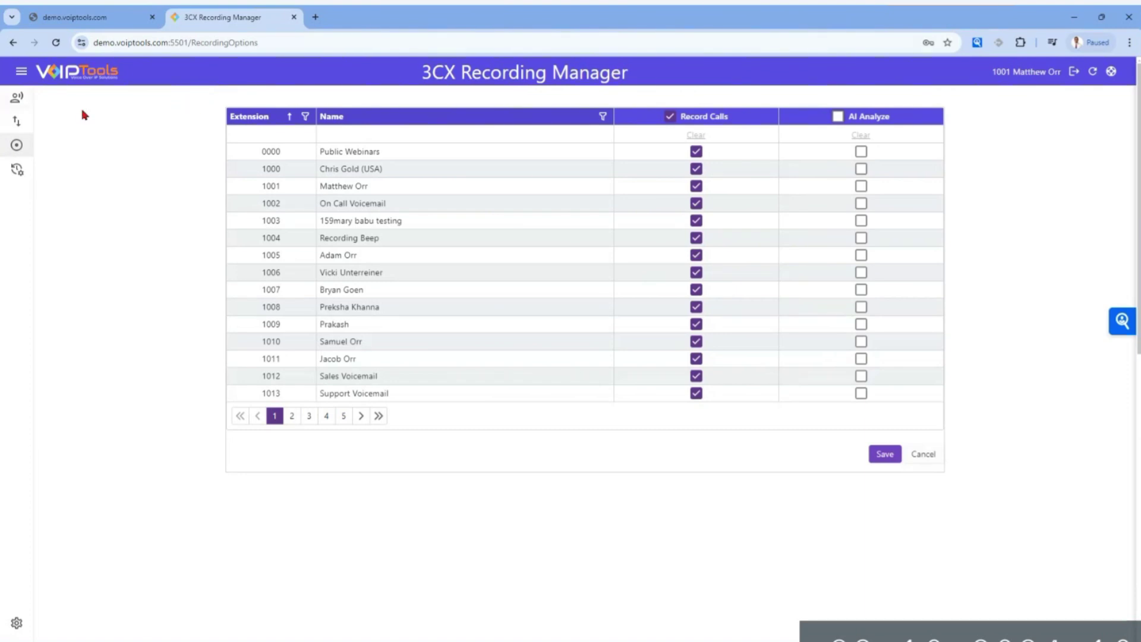
# - Filter the recordings list by extension 1010
pyautogui.click(17, 97)
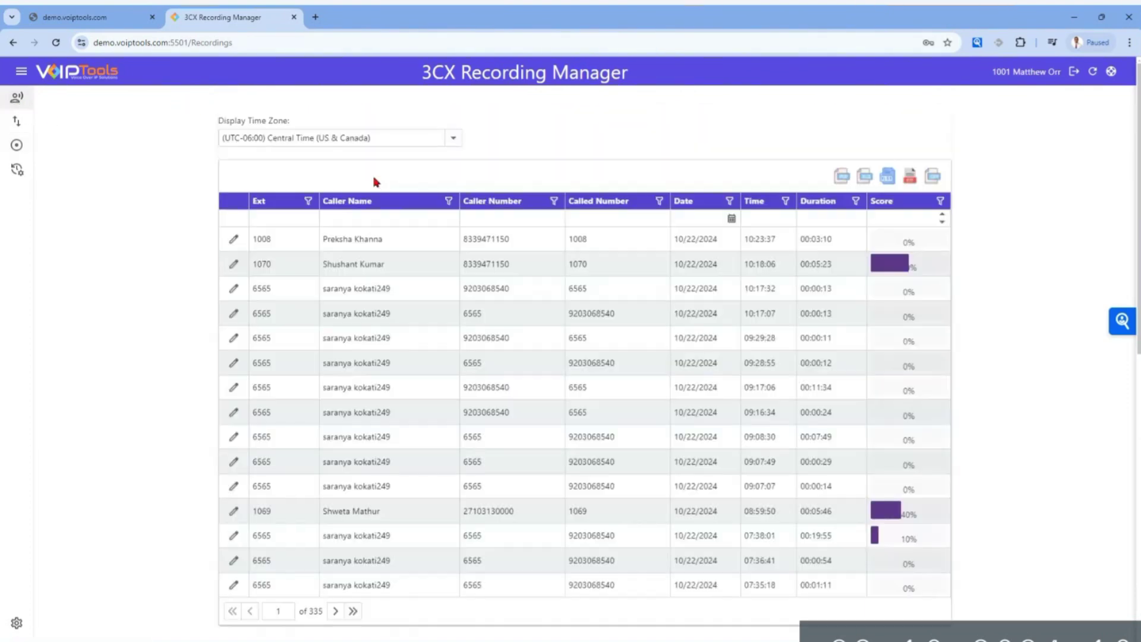
pyautogui.click(255, 218)
pyautogui.write('1010')
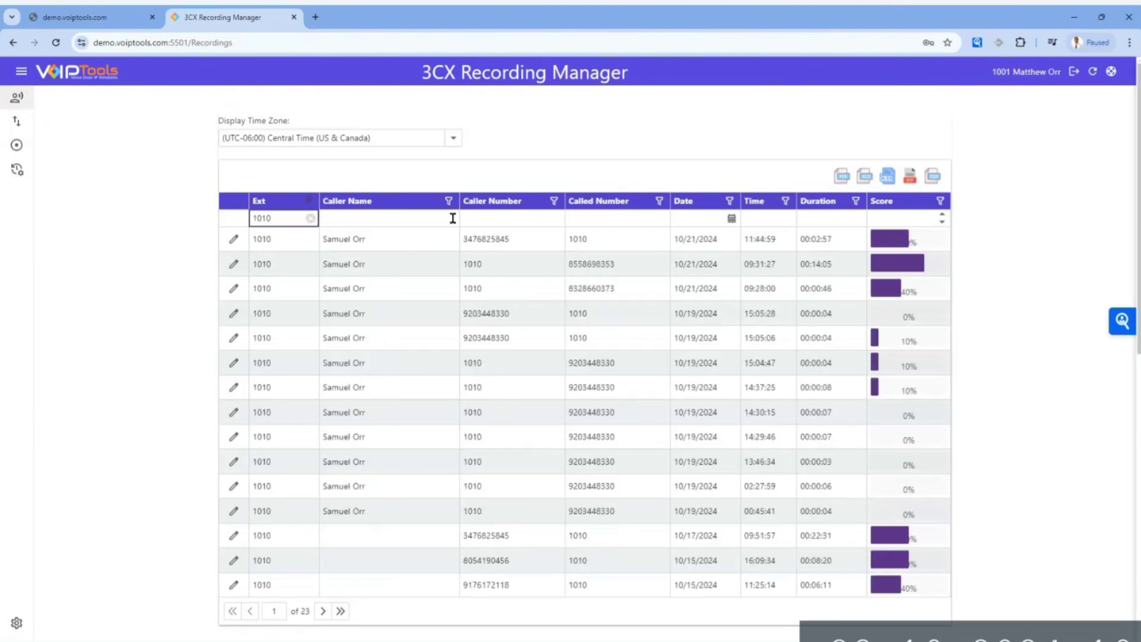
# - Open the details of the 10/21/2024 09:31:27 recording and run Analyze on its transcription
pyautogui.click(234, 265)
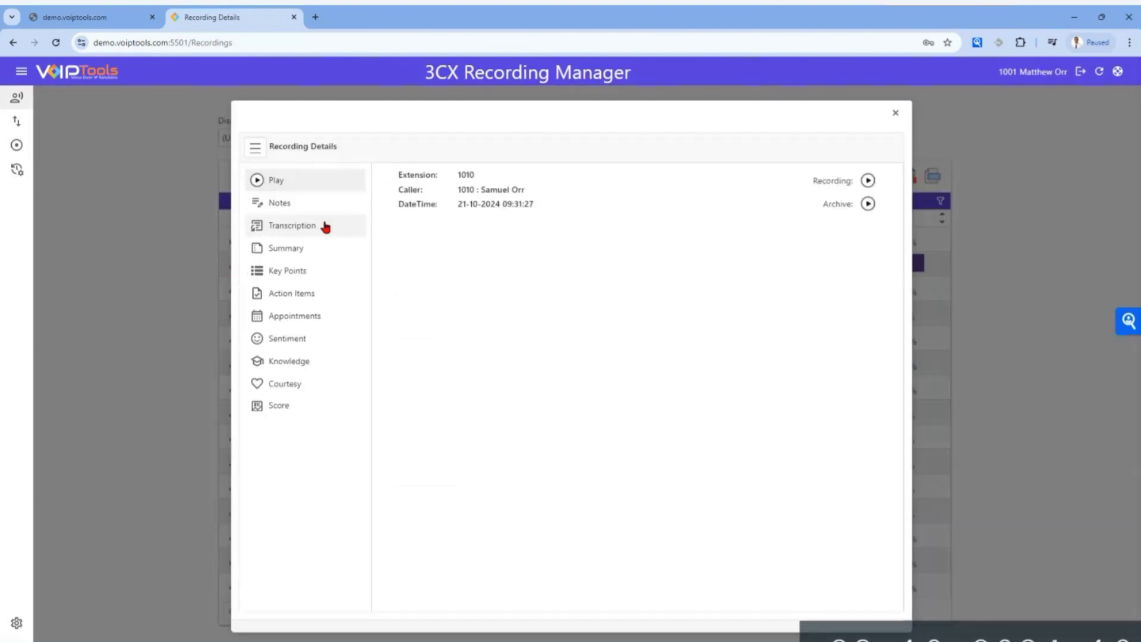
pyautogui.click(281, 229)
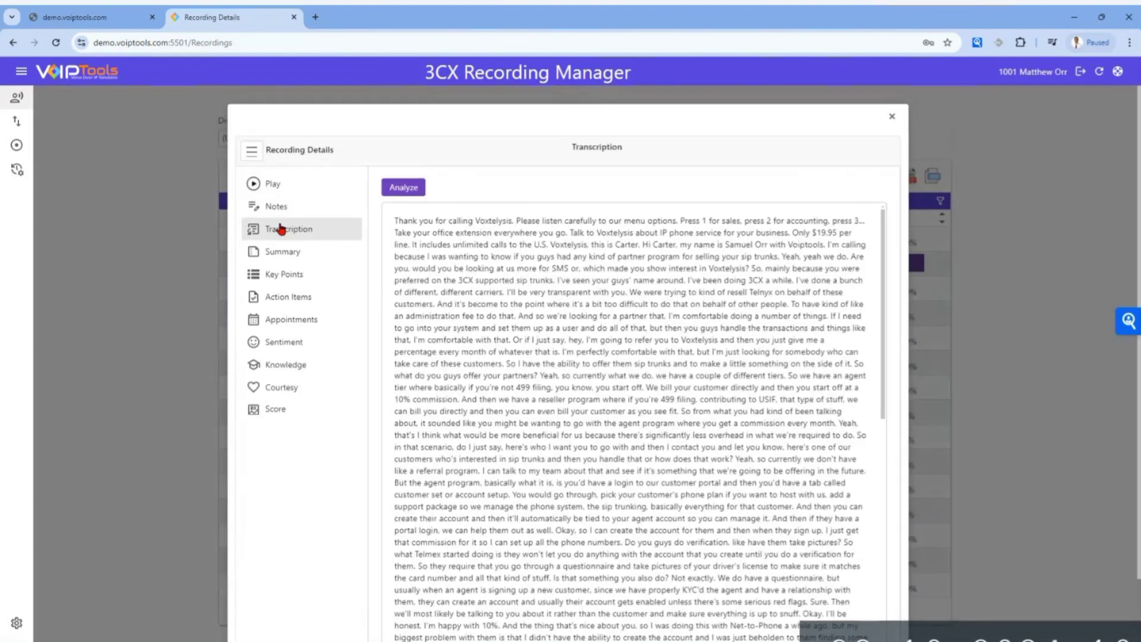
pyautogui.click(403, 191)
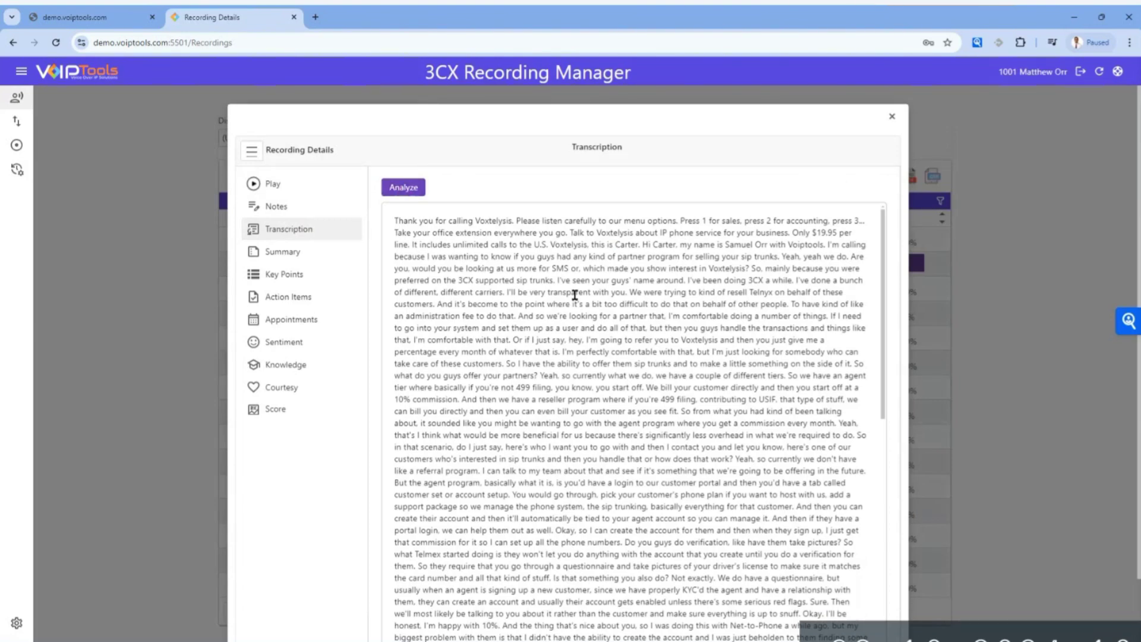
pyautogui.click(405, 191)
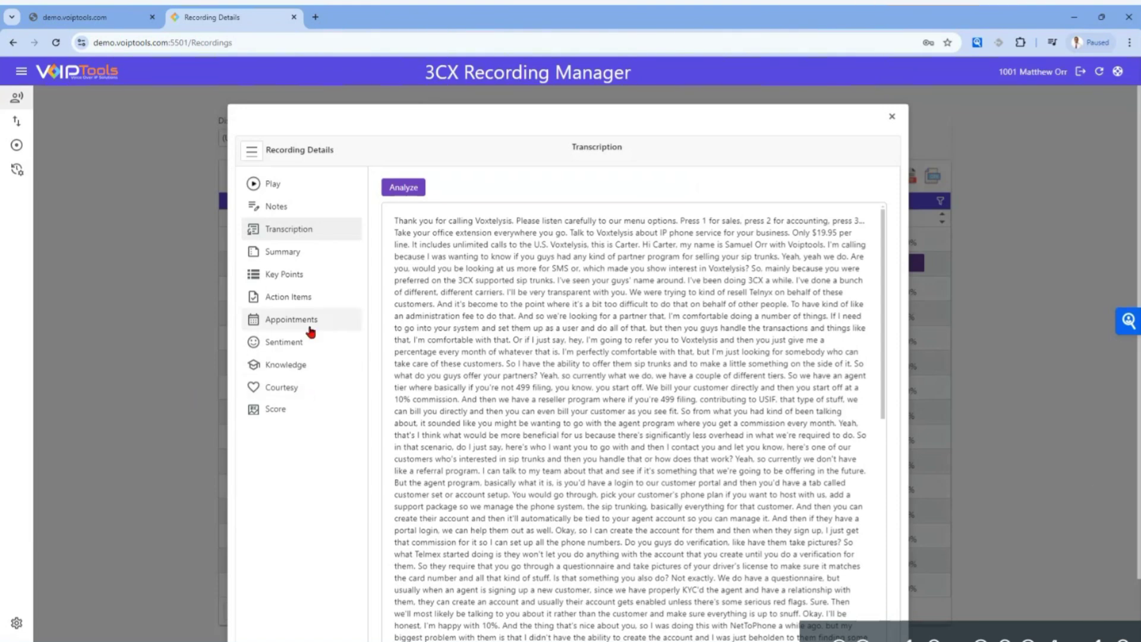
# - View the recording's score details and open the Courtesy and Professionalism score for editing
pyautogui.click(270, 411)
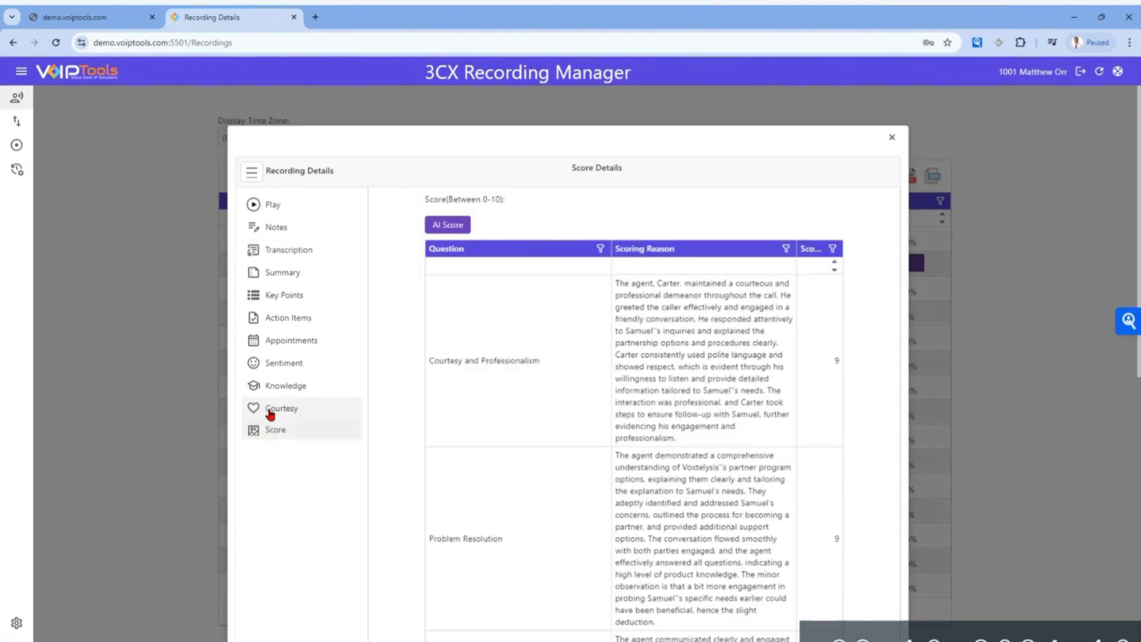
pyautogui.click(823, 372)
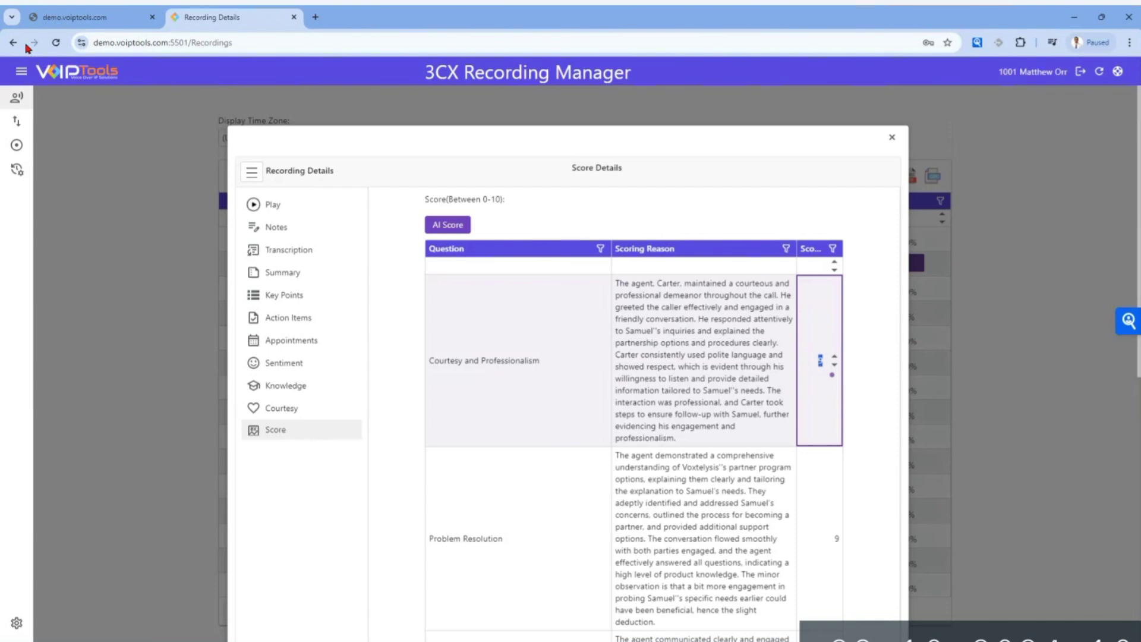
# - Load the call's recording in the audio player, and close the recording details
pyautogui.click(269, 208)
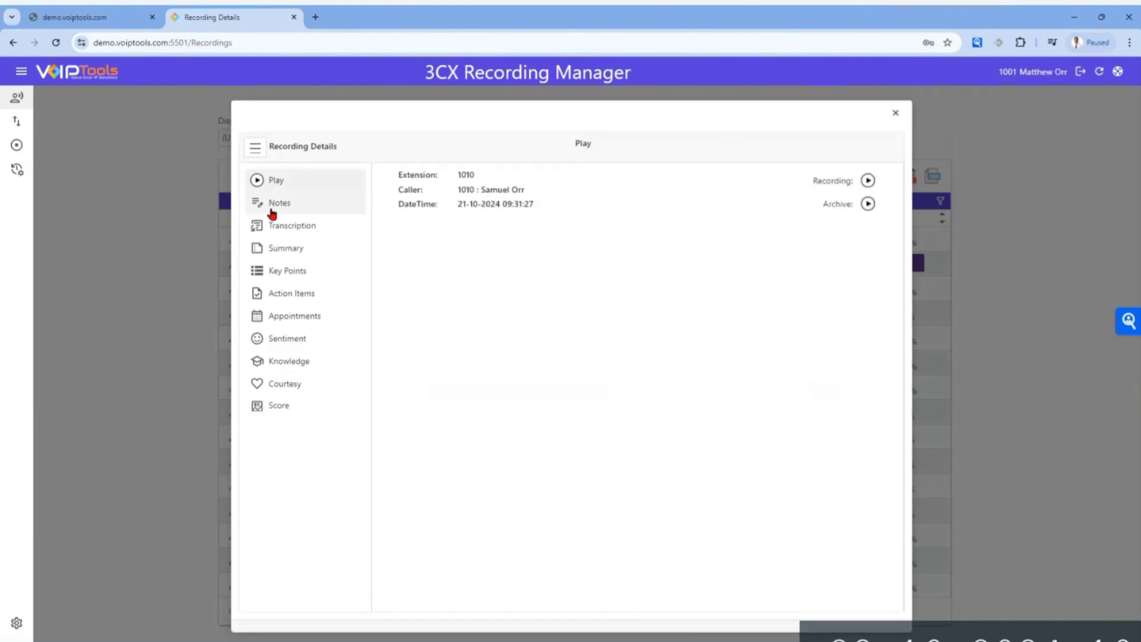
pyautogui.click(868, 180)
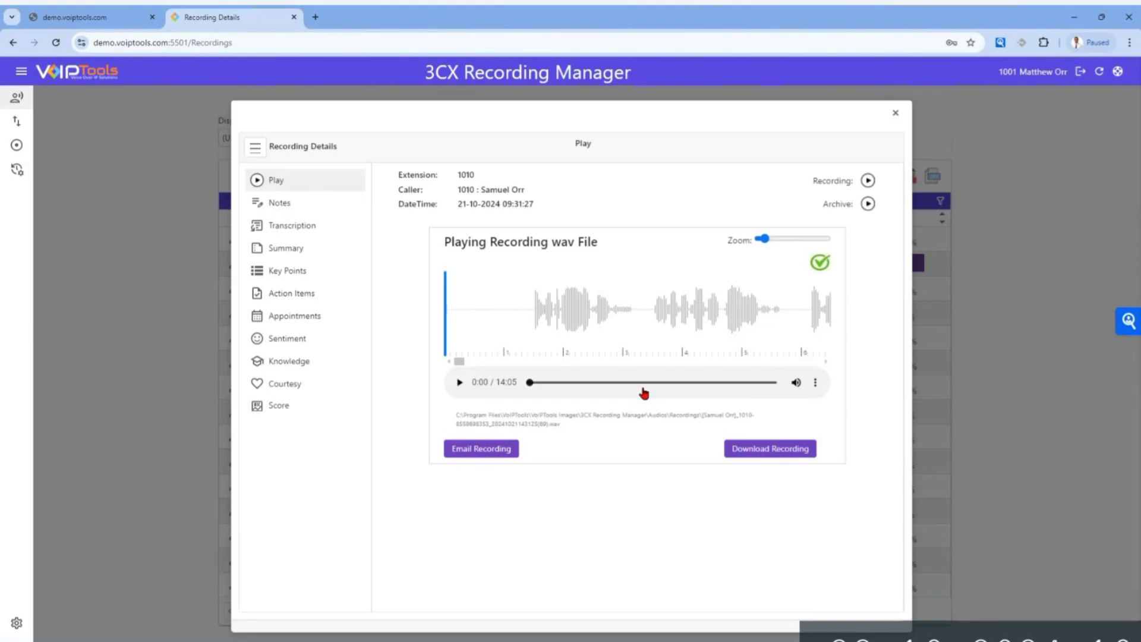
pyautogui.click(82, 171)
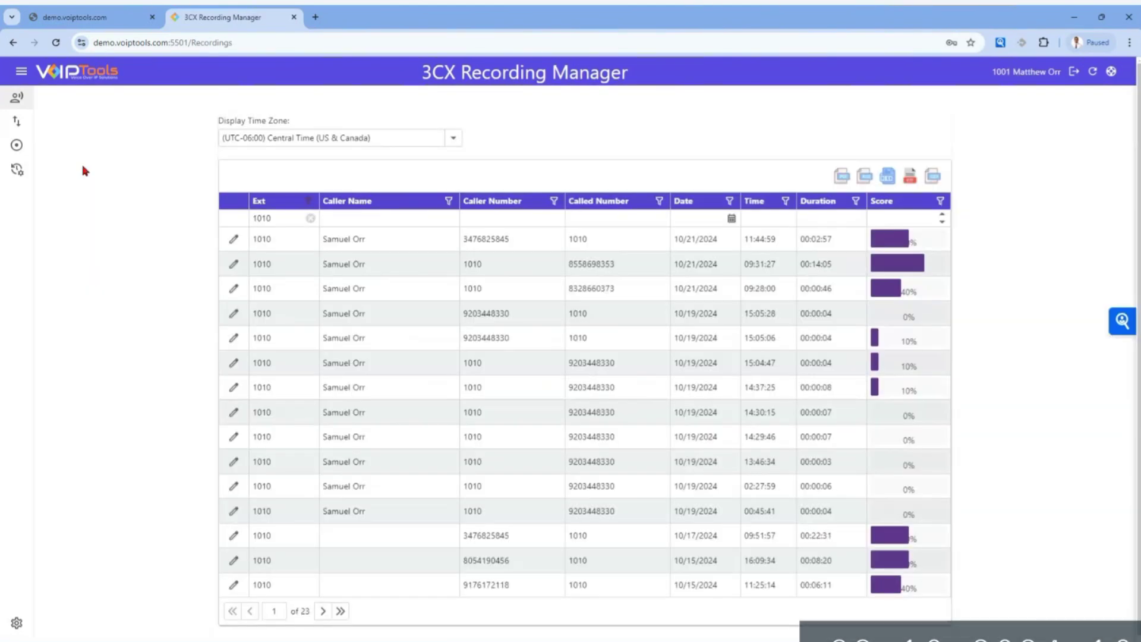
# - Go to the recording import page and expand the Import section's advanced settings to view the import restrictions
pyautogui.click(16, 121)
pyautogui.click(573, 135)
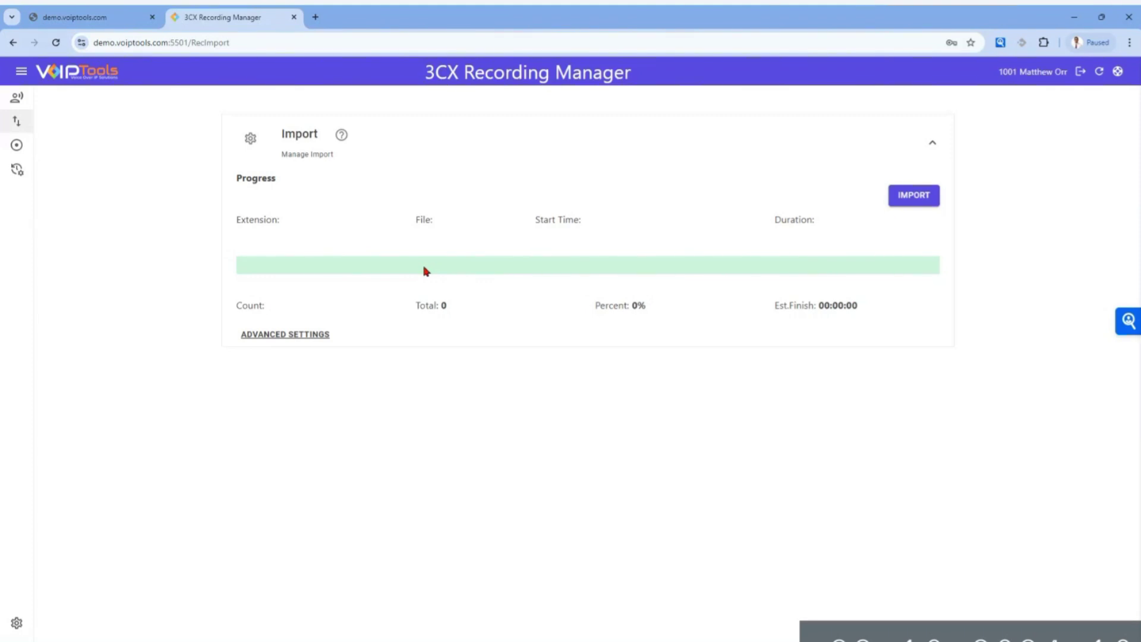
pyautogui.click(287, 339)
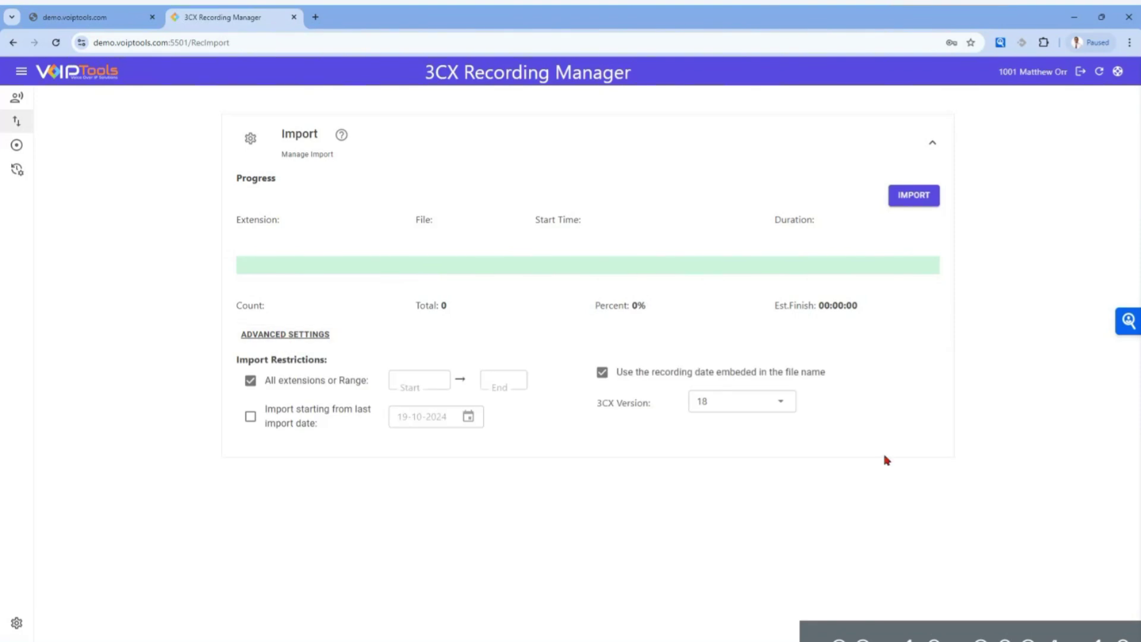